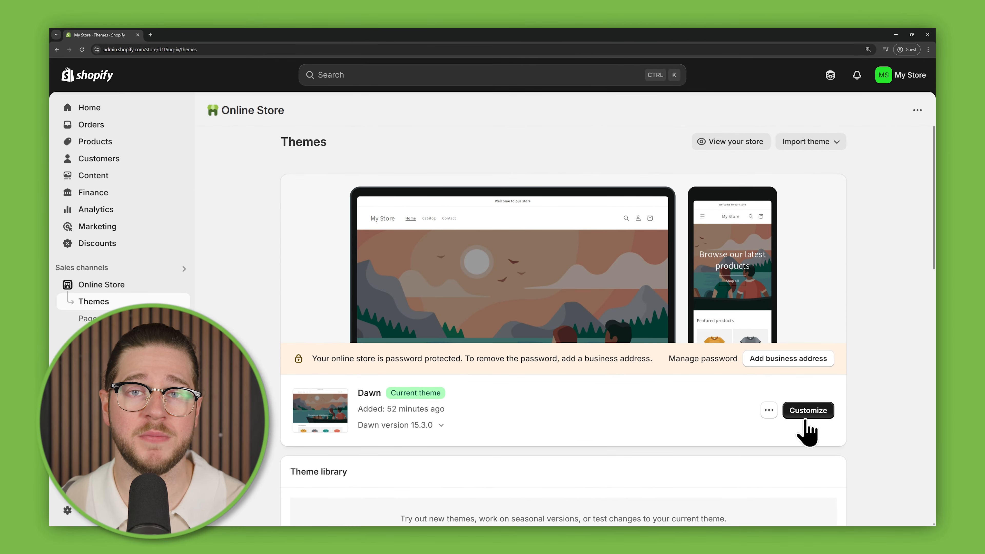
left_click(808, 410)
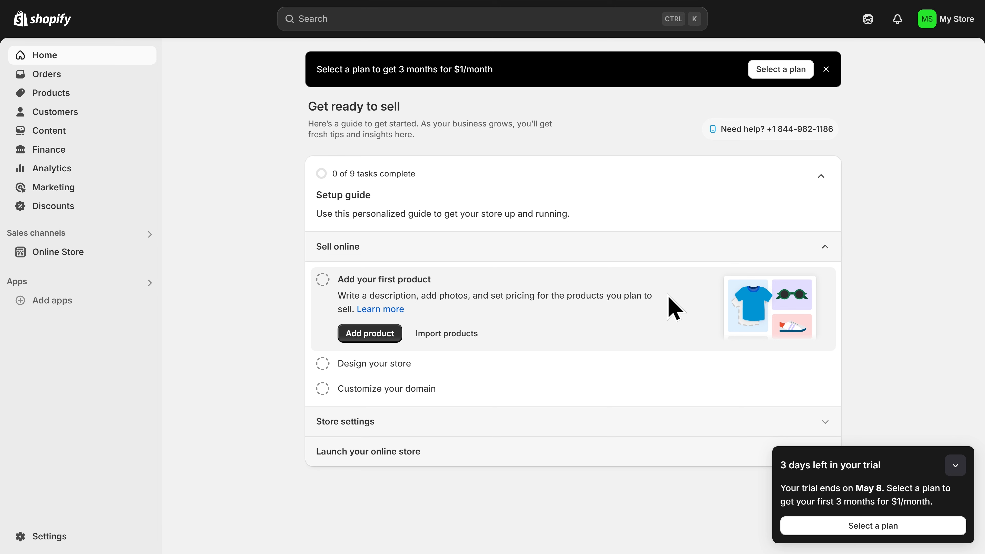
- Select the Basic plan and subscribe to it with monthly billing by credit or debit card
left_click(773, 73)
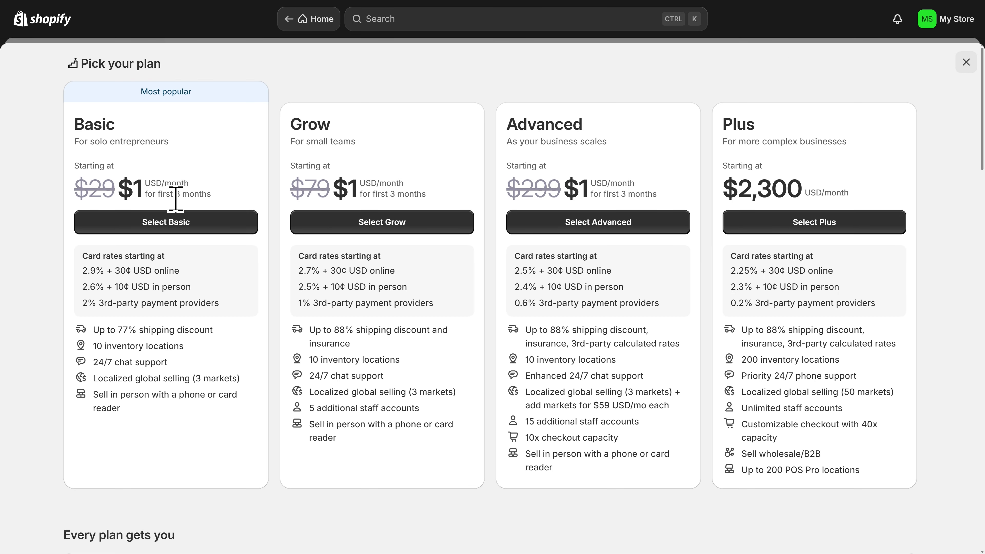
left_click(171, 229)
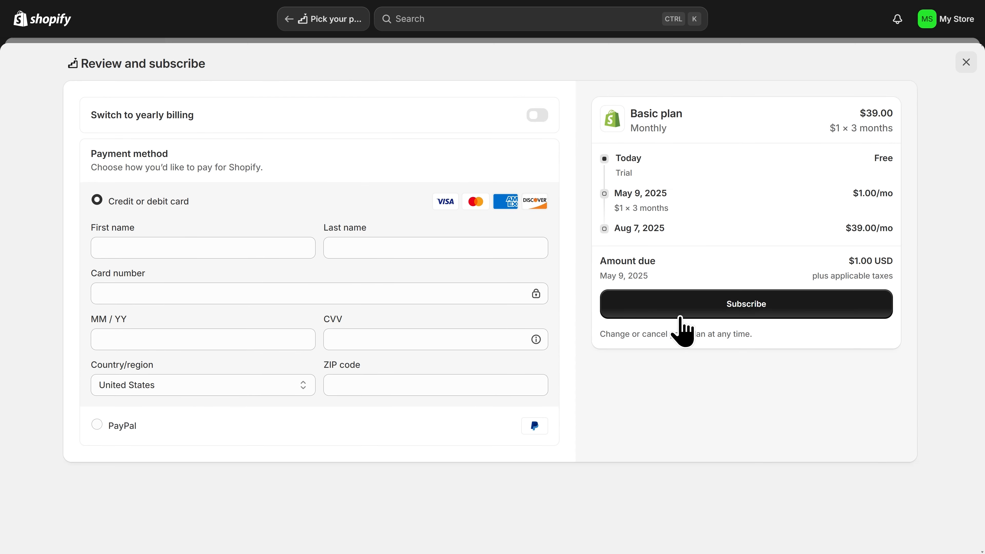
left_click(737, 314)
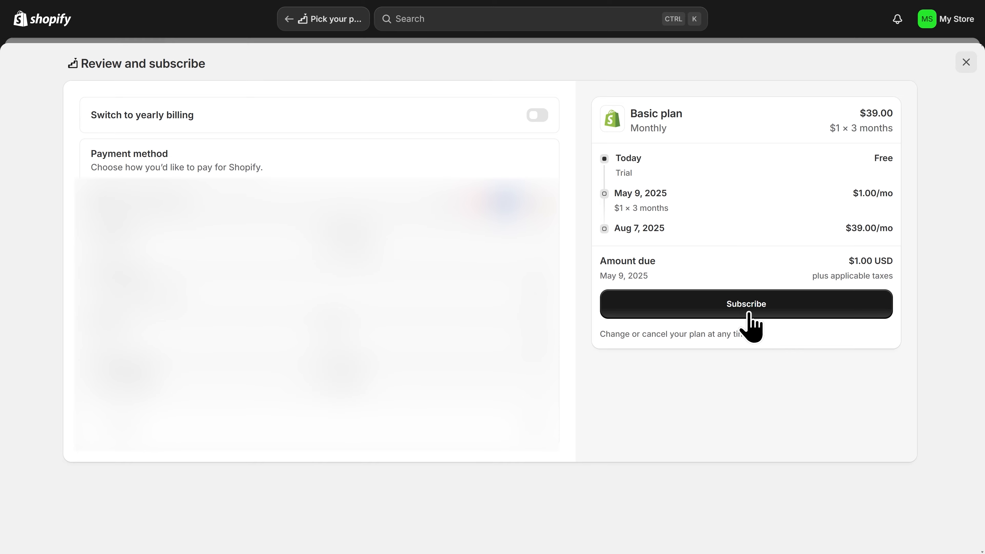
left_click(749, 314)
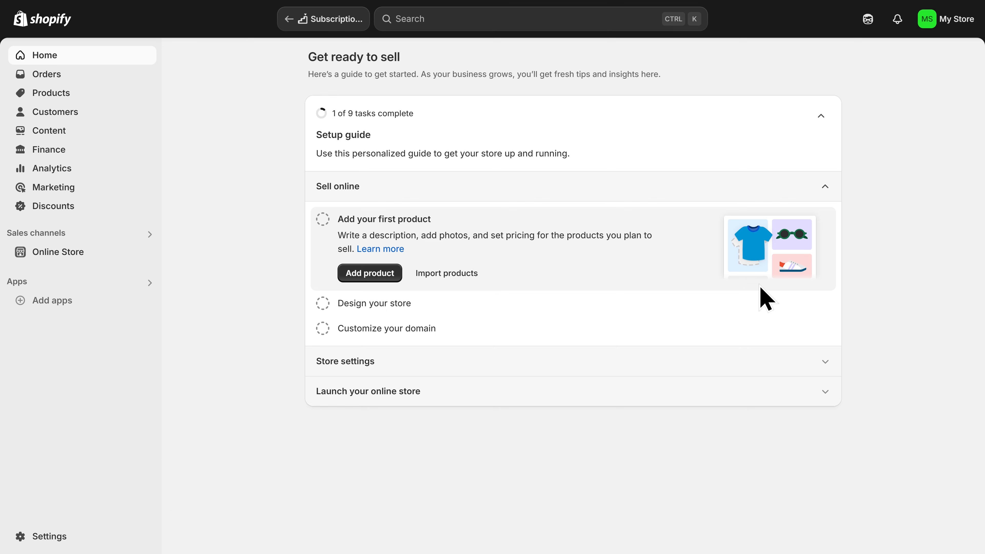
- Examine the online store's current theme, the popular free themes and the wider theme selection in the Theme Store
left_click(66, 256)
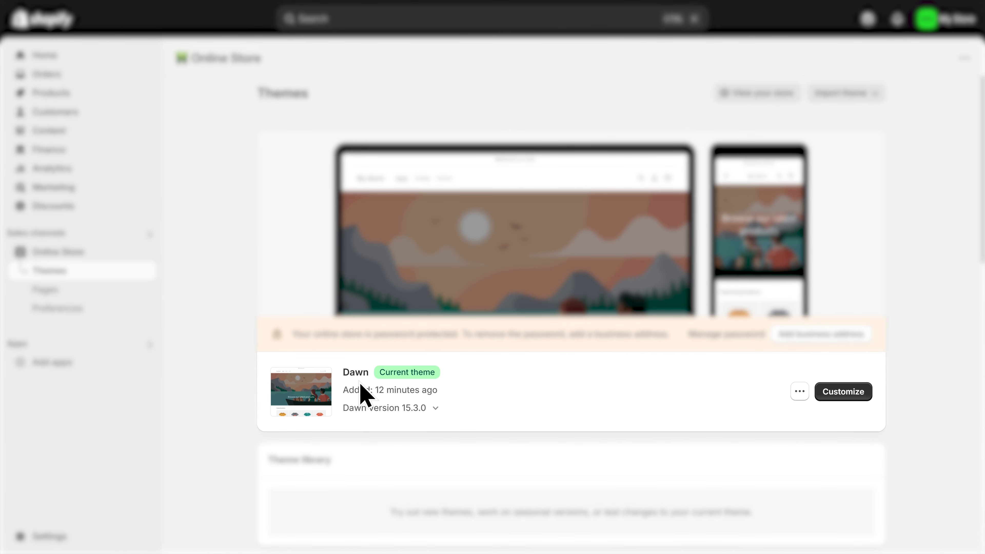
scroll(360, 392, "down", 10)
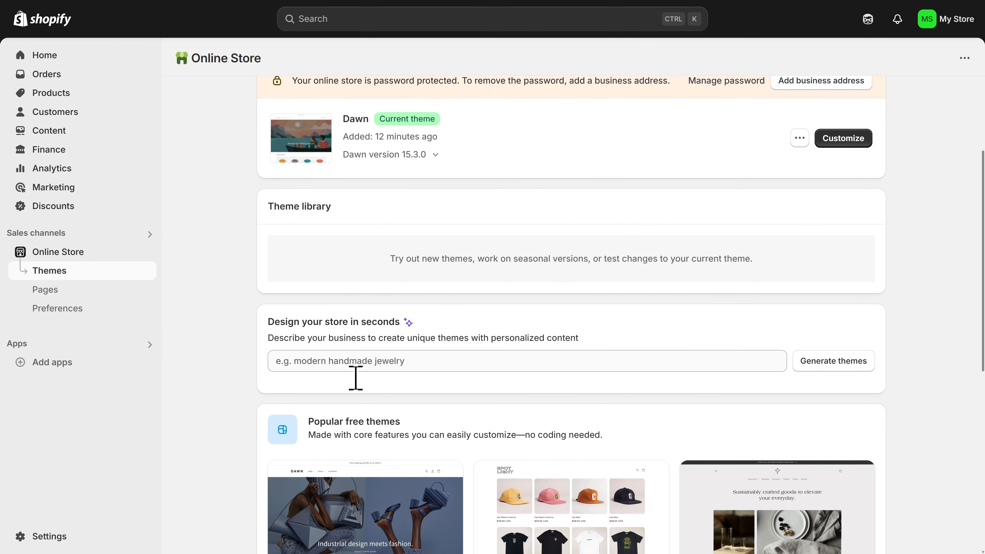
scroll(358, 393, "down", 4)
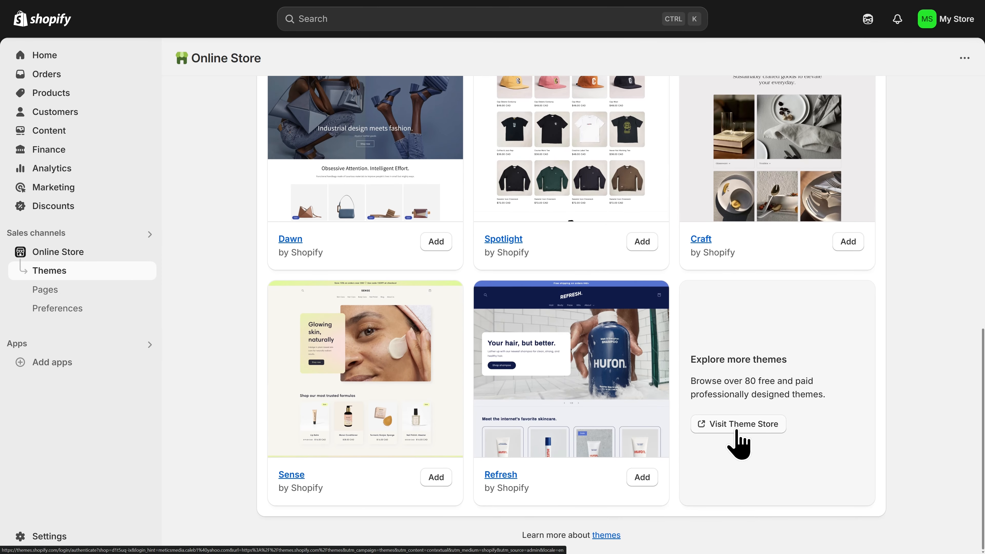
left_click(737, 430)
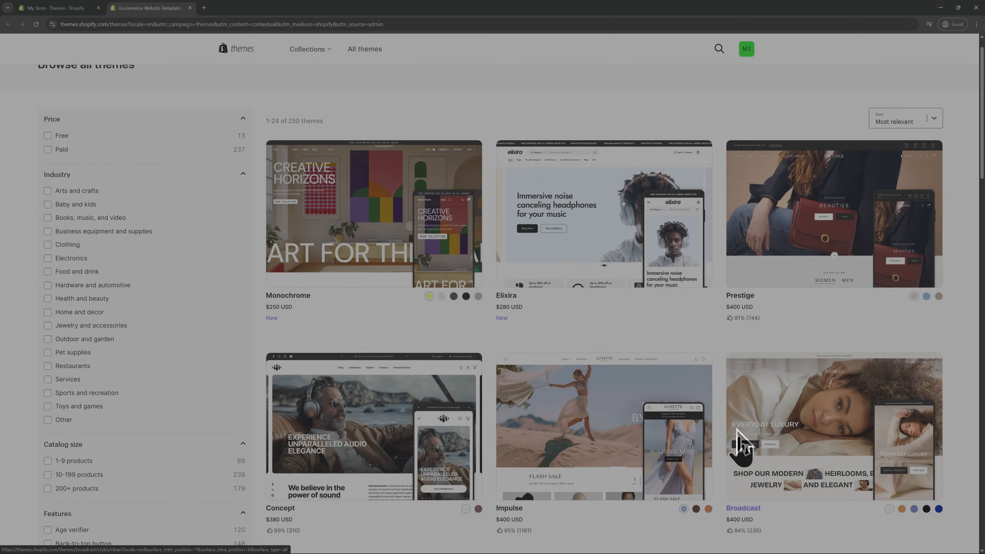
scroll(742, 427, "down", 10)
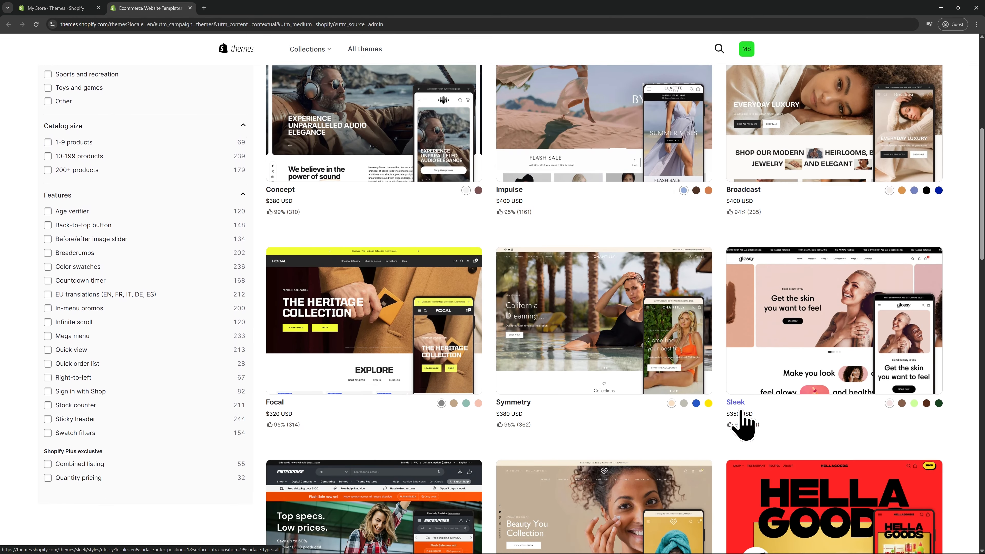
scroll(743, 427, "down", 5)
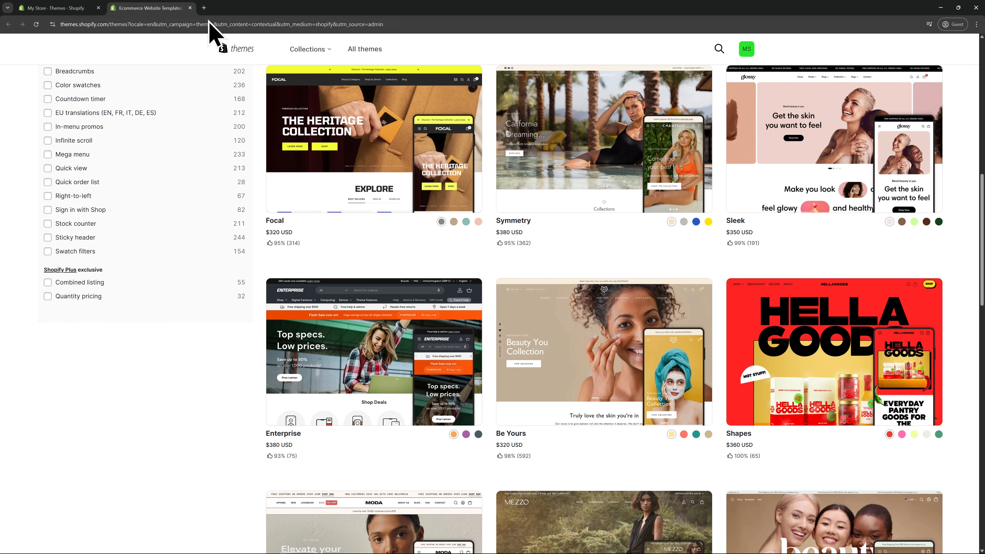
left_click(190, 8)
scroll(512, 182, "up", 15)
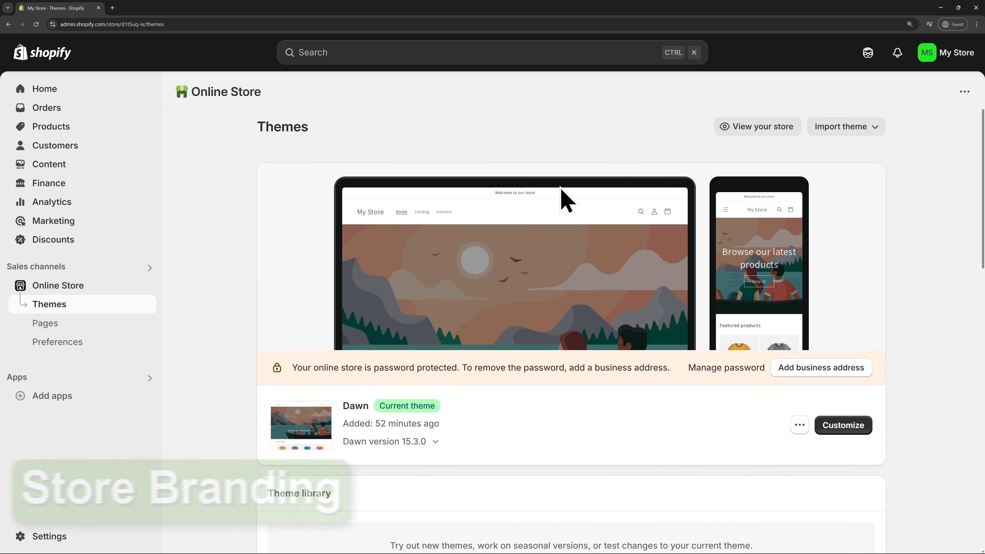
- Customize the Dawn theme by uploading the Banner Image file as Image 1 of the home page's image banner
left_click(849, 432)
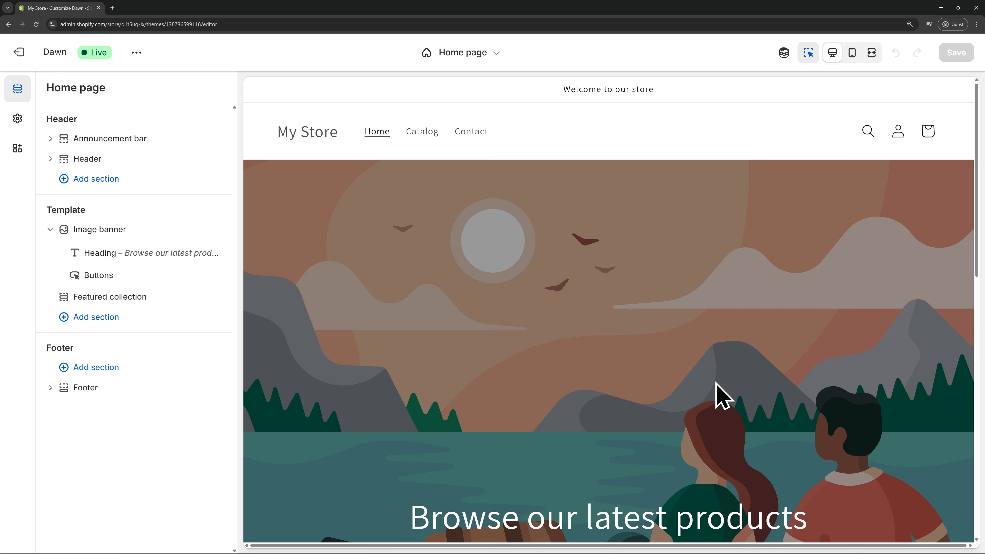
left_click(138, 233)
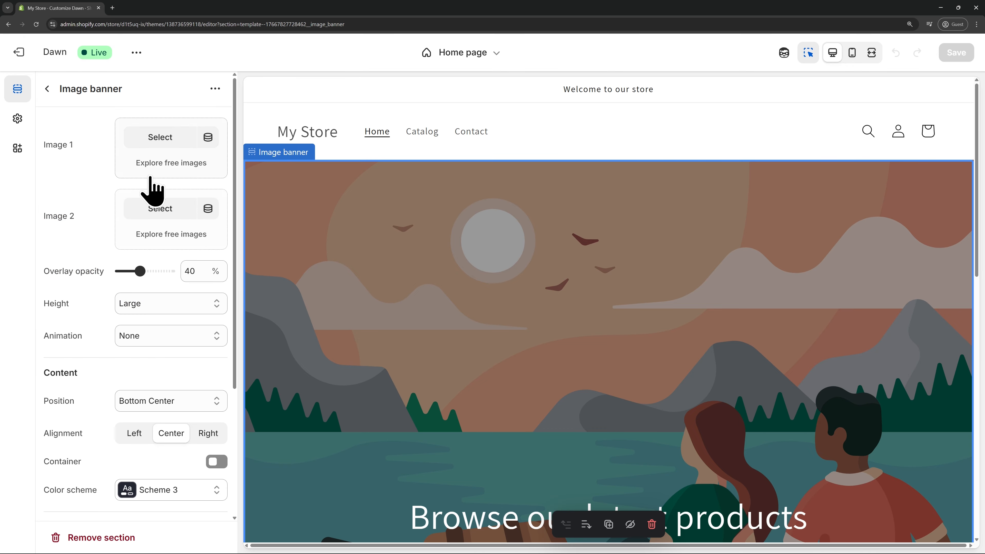
left_click(157, 137)
left_click_drag(0, 171, 430, 295)
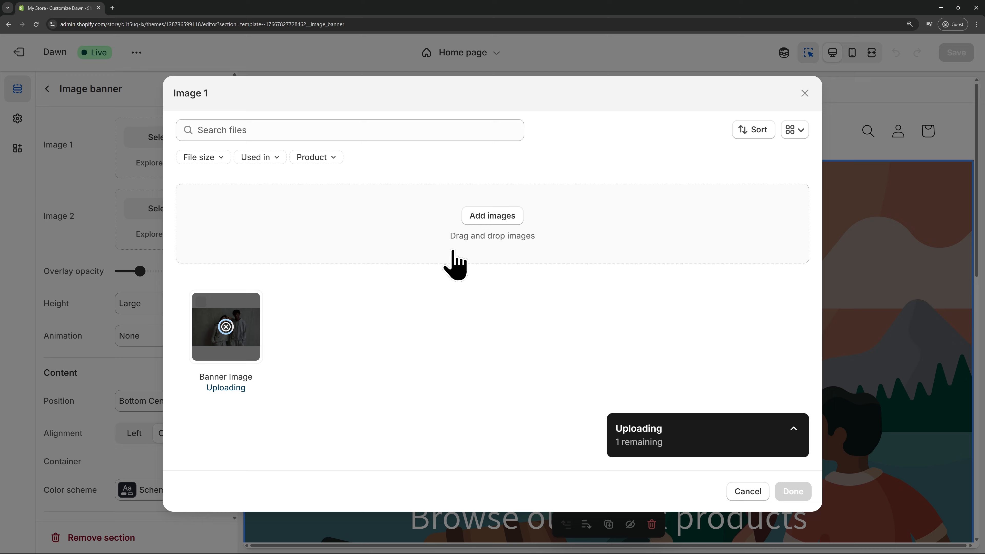
left_click(795, 497)
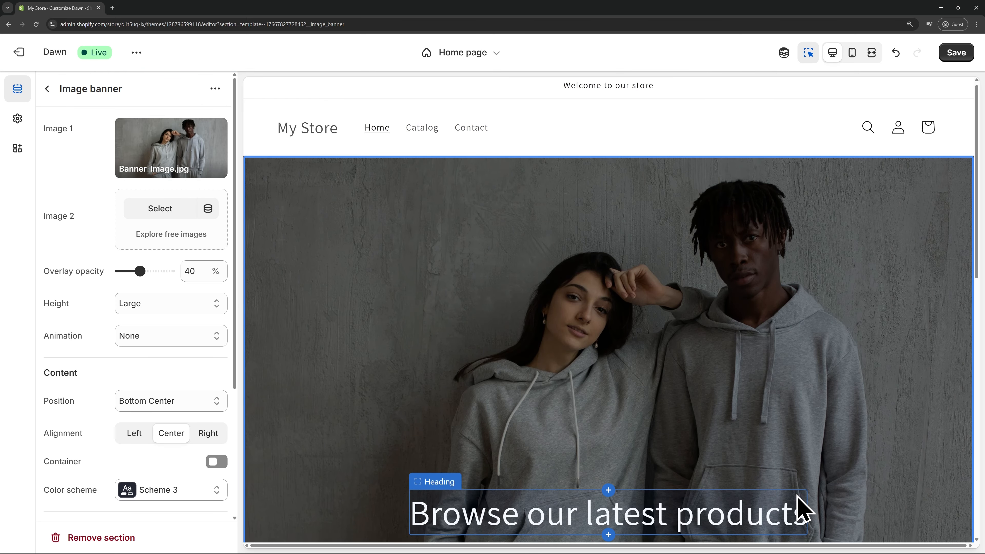
- Change the image banner's heading text to "Style in Every Stitch."
scroll(800, 511, "down", 4)
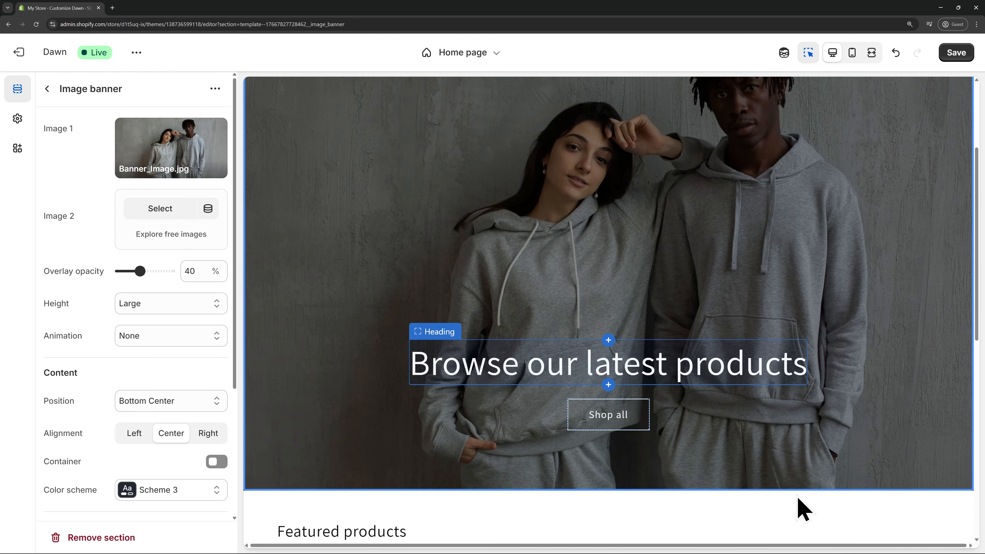
left_click(773, 364)
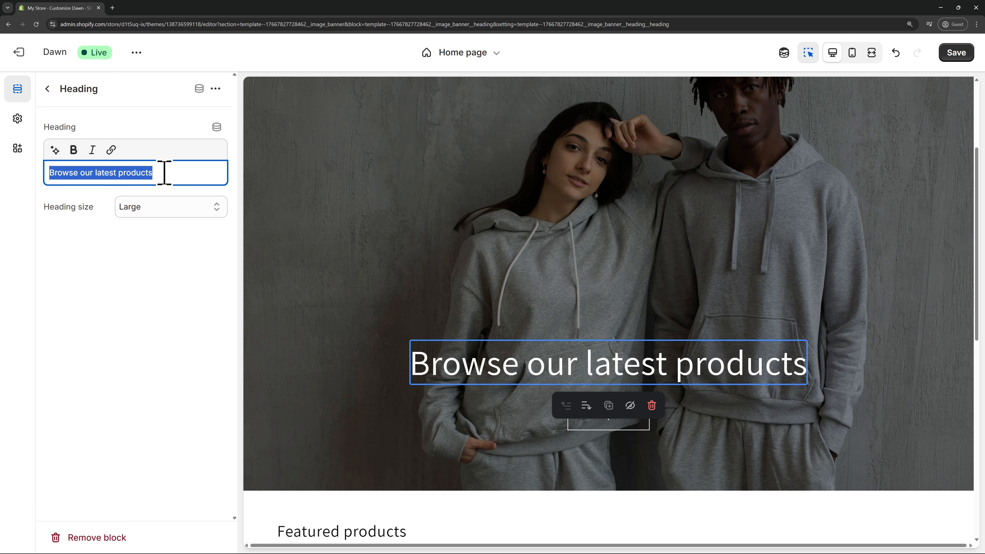
type("Style in Every Stitch.")
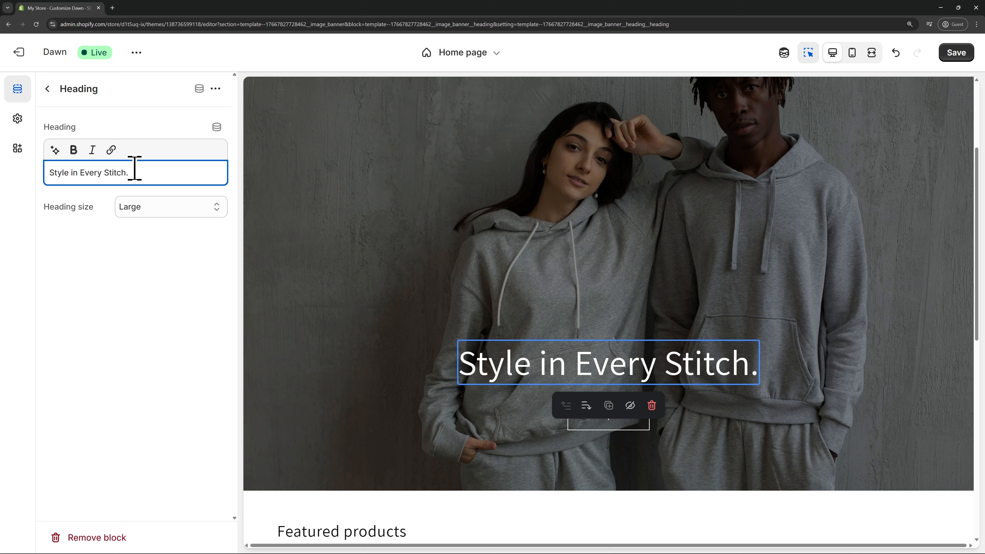
- Upload the Logo_Black PNG file and set it as the store logo in the theme settings
left_click(24, 117)
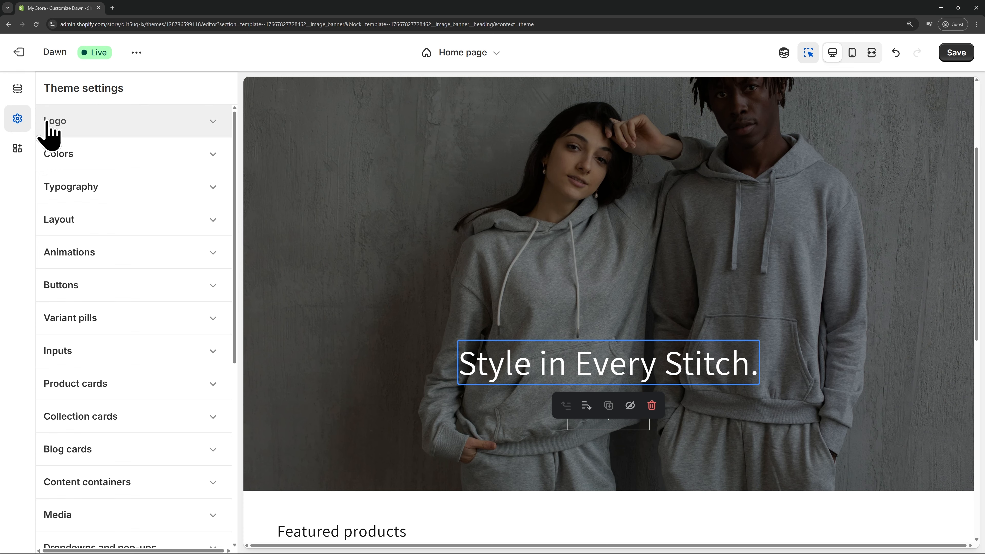
left_click(82, 125)
left_click(156, 168)
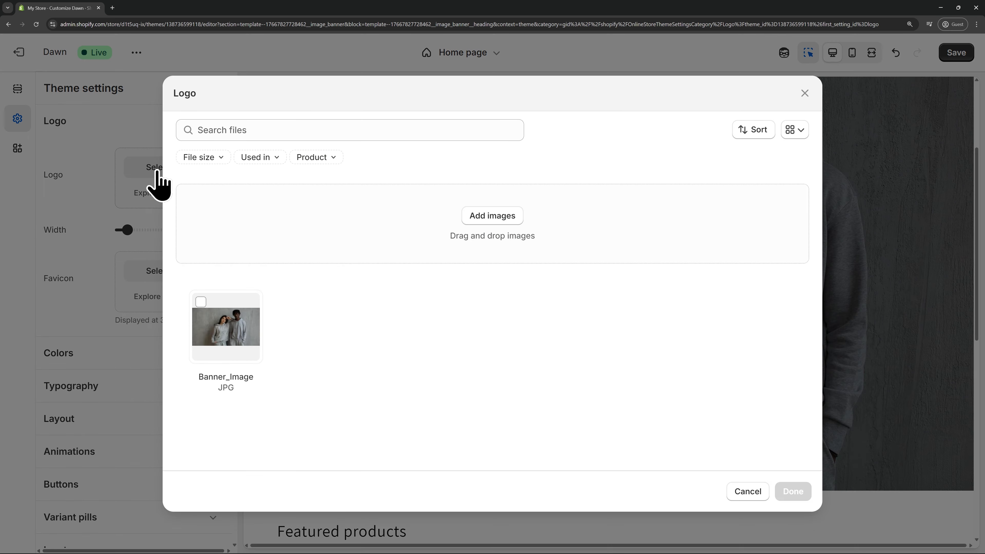
left_click_drag(0, 253, 468, 256)
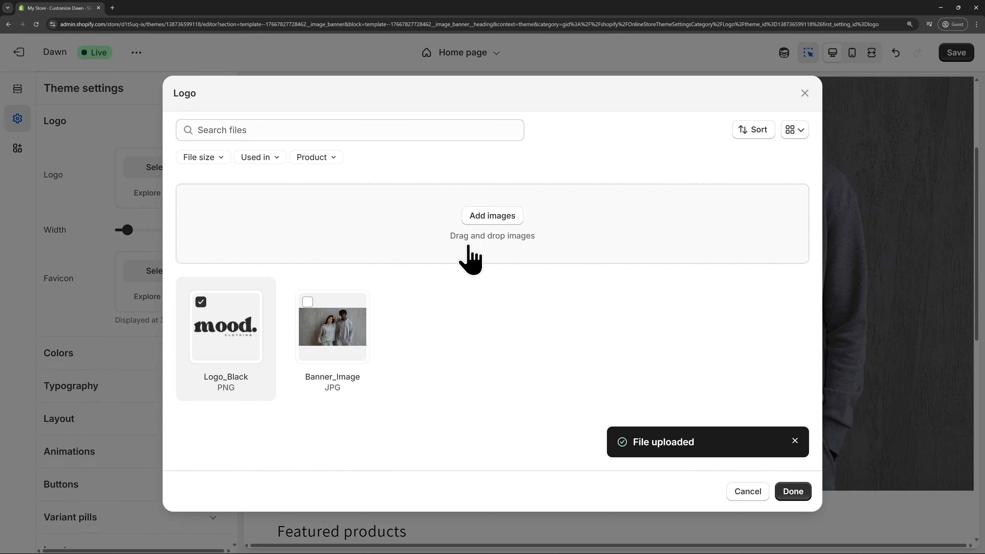
left_click(791, 492)
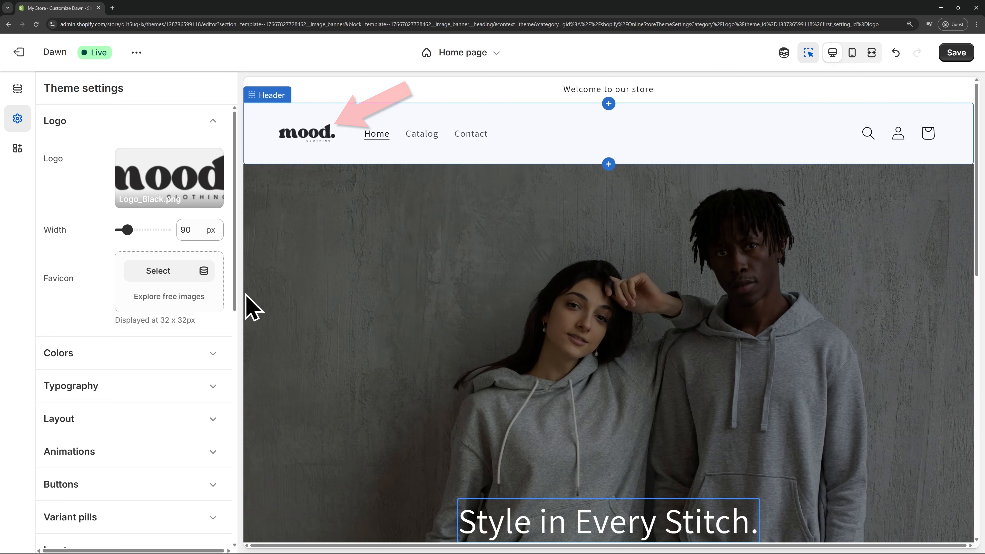
- Look over the theme's color schemes, save the theme changes and exit the theme editor
left_click(211, 352)
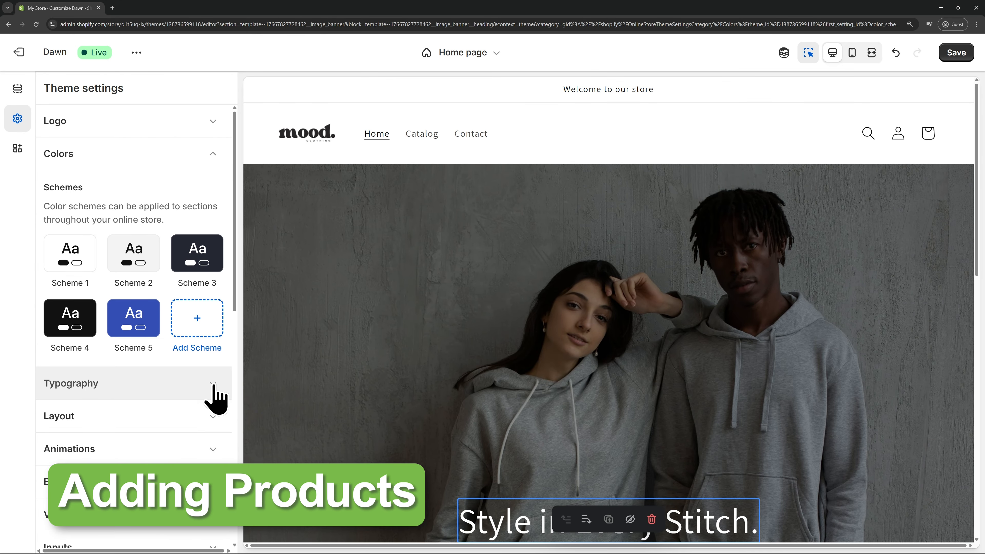
left_click(956, 54)
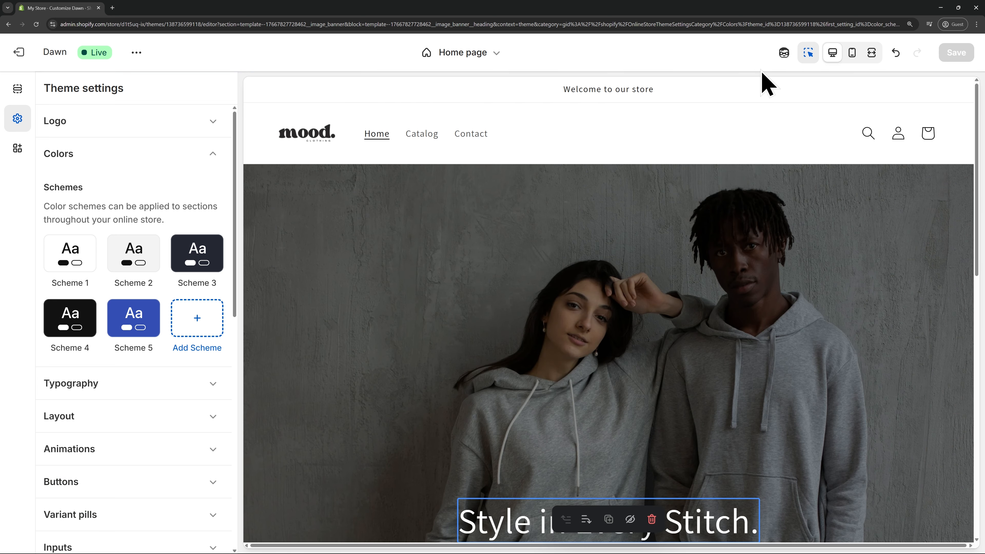
left_click(18, 54)
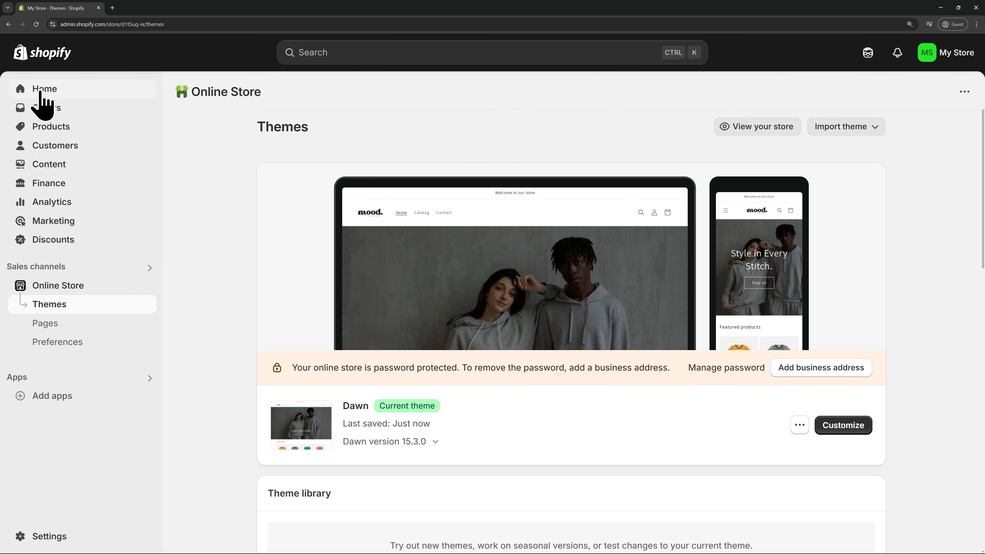
- Start a new product in the store and title it "mood. Classic Tee"
left_click(58, 132)
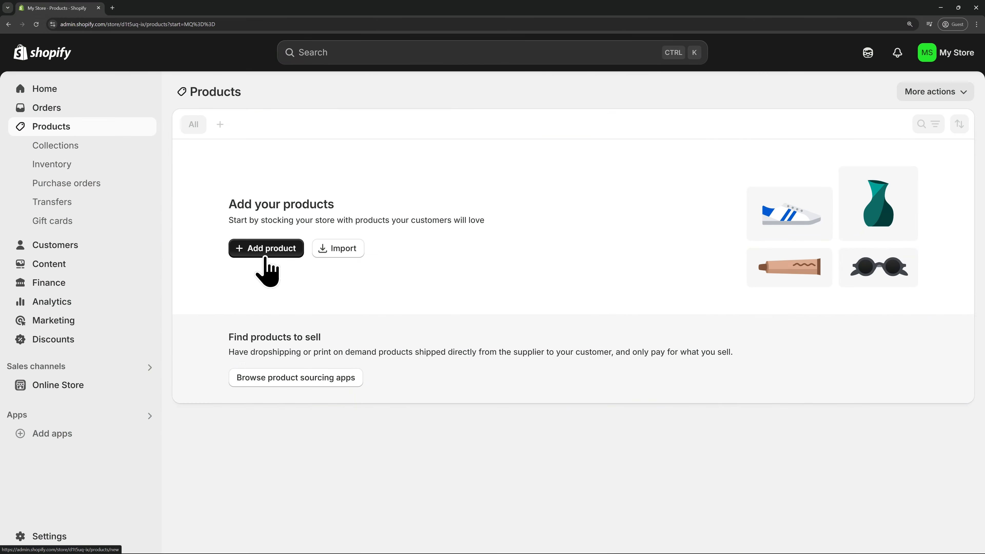
left_click(266, 254)
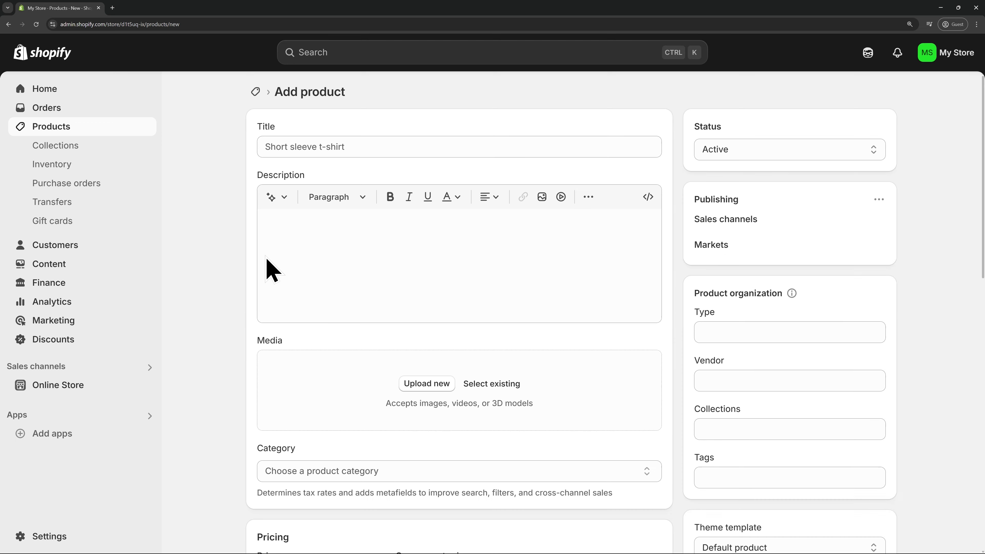
left_click(301, 146)
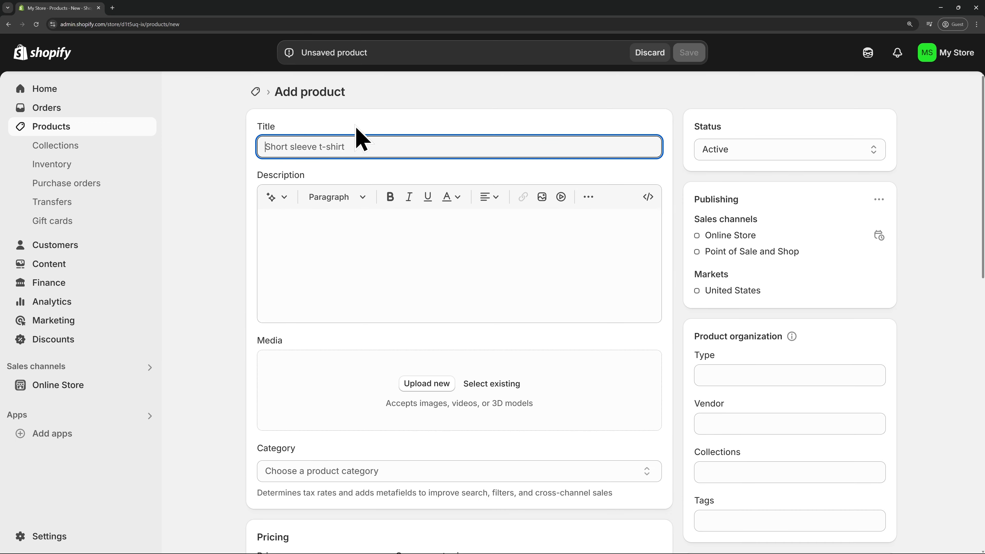
type("mood. Classic Tee")
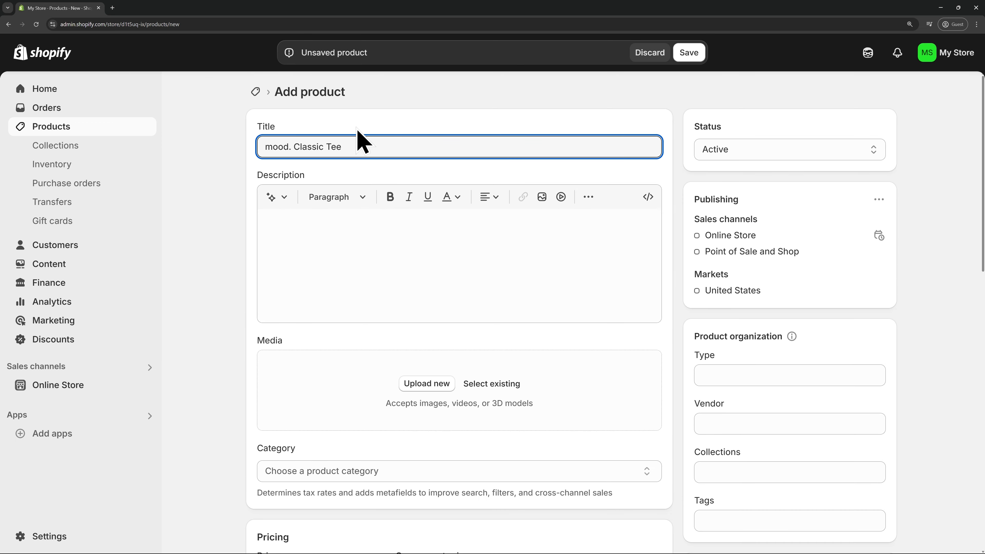
- Have ChatGPT generate a short Shopify description for mood. Classic Tee, style Simplistic, Modern, Stylish, key points Comfortable, Cotton-Blend, Everyday Wear
left_click(345, 249)
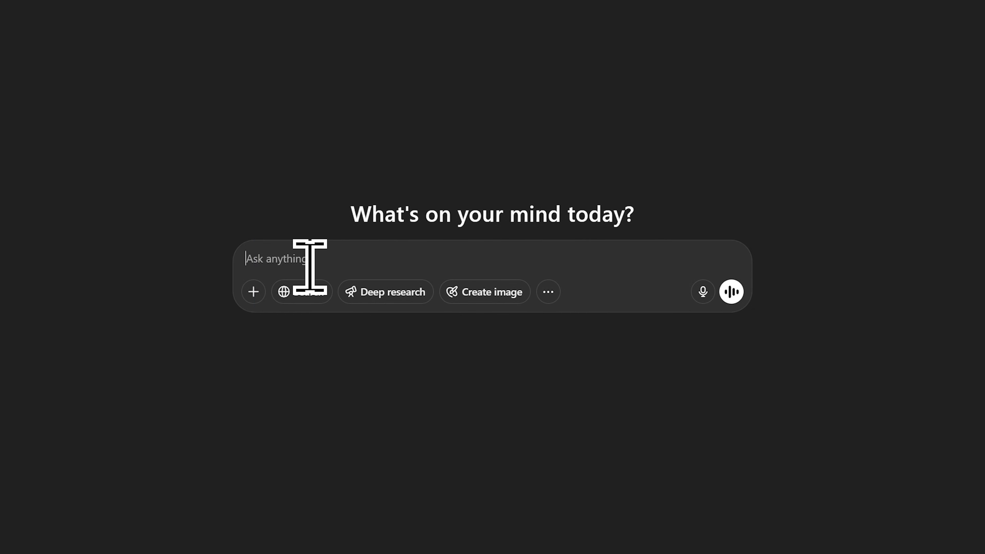
type("Generate a short product description for my Shopify product page.  Product Name: mood. Classic Tee  Writing Style: Simplistic, Modern, Stylish  Product Key Points: Comfortable, Cotton-Blend, Everyday Wear")
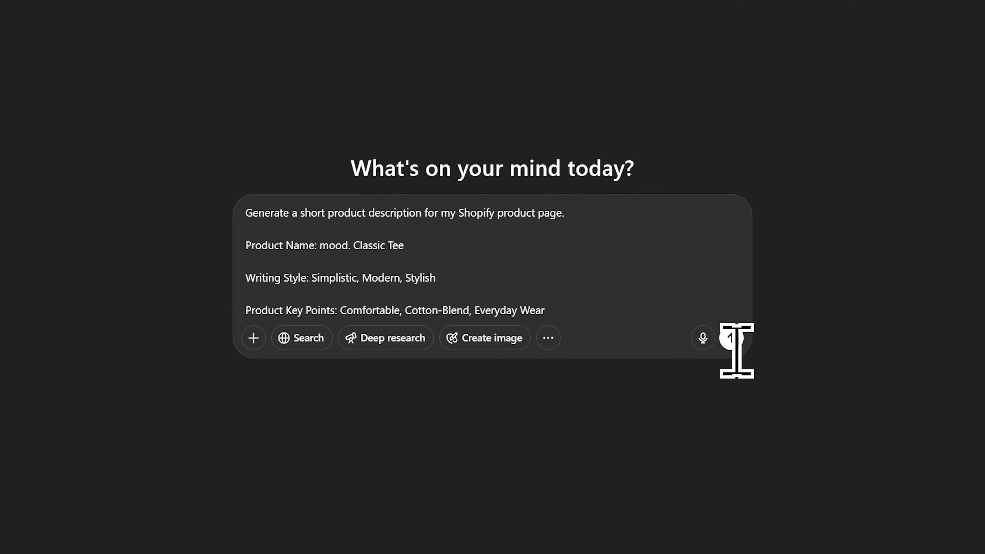
left_click(731, 338)
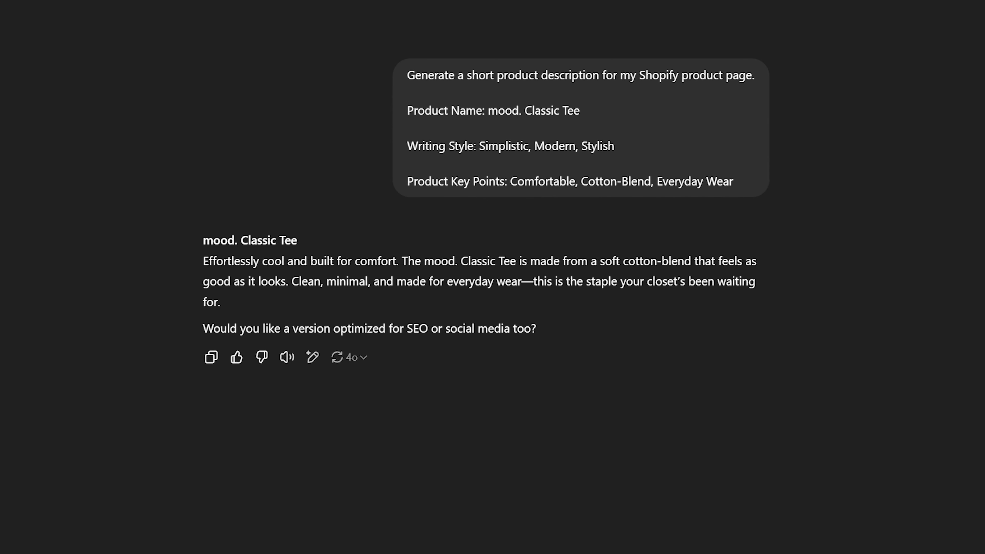
- Copy the generated description paragraph, starting with "Effortlessly cool and built for comfort", into the Shopify product's description
left_click_drag(246, 302, 200, 261)
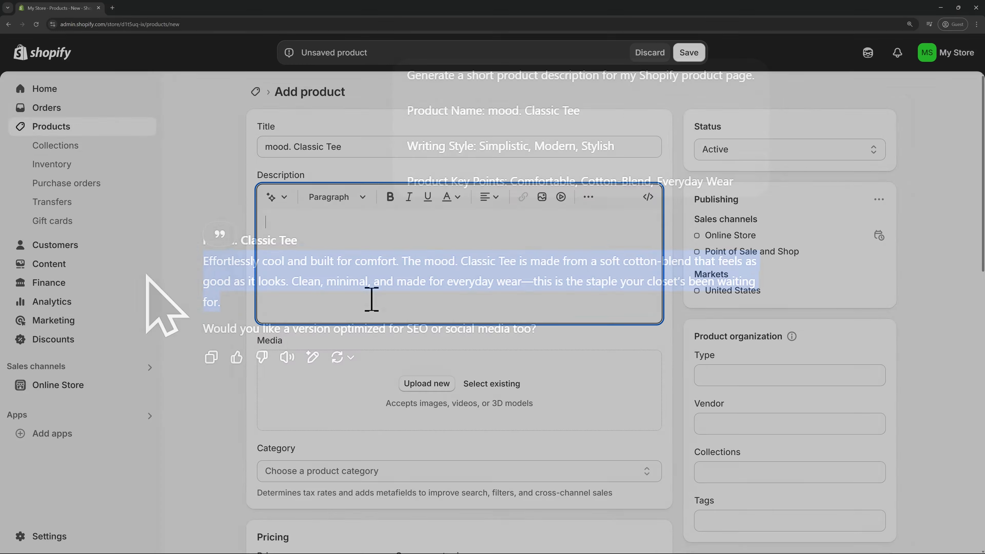
type("Effortlessly cool and built for comfort. The mood. Classic Tee is made from a soft cotton-blend that feels as good as it looks. Clean, minimal, and made for everyday wear—this is the staple your closet’s been waiting for.")
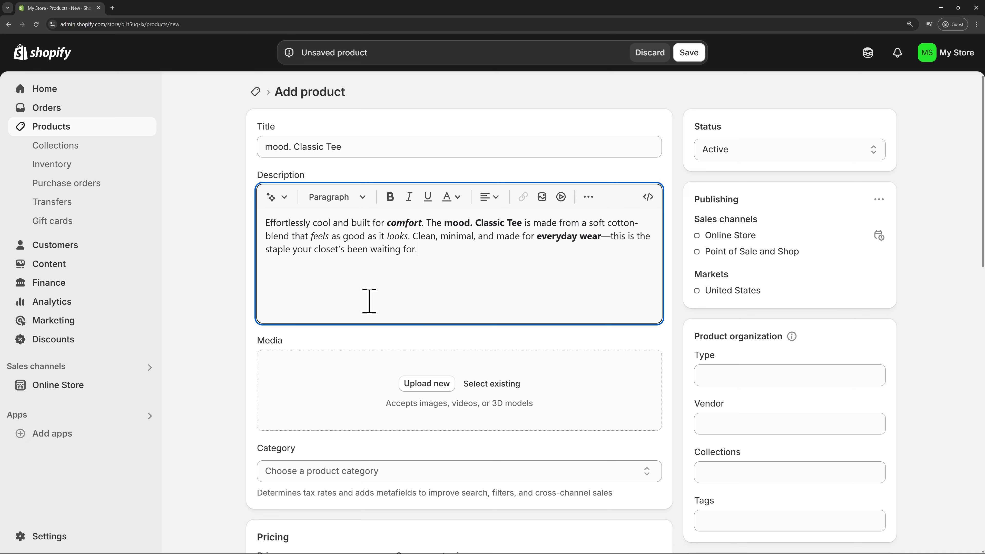
- Add three T-shirt images, two worn by a model and one of the shirt alone, to the product's media
scroll(369, 301, "down", 3)
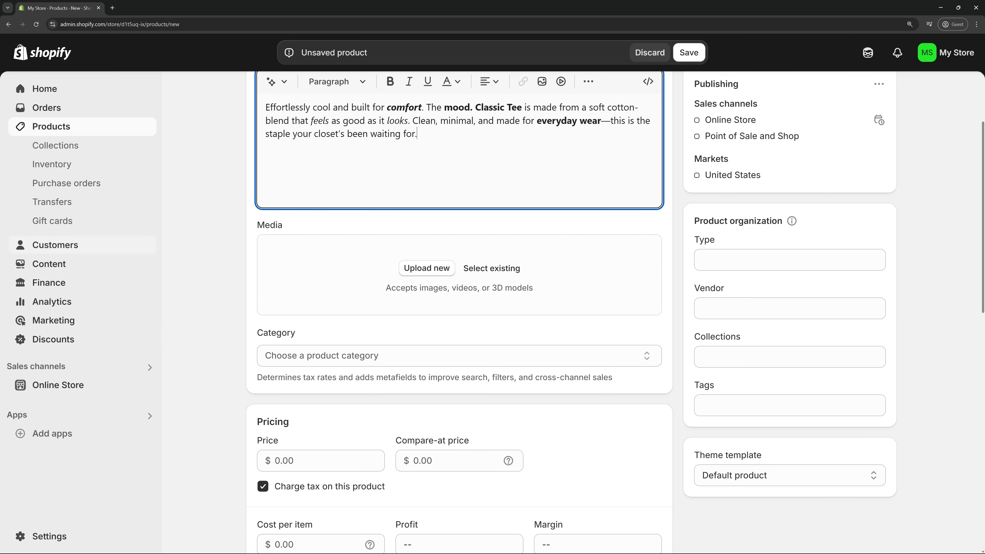
left_click_drag(0, 349, 390, 289)
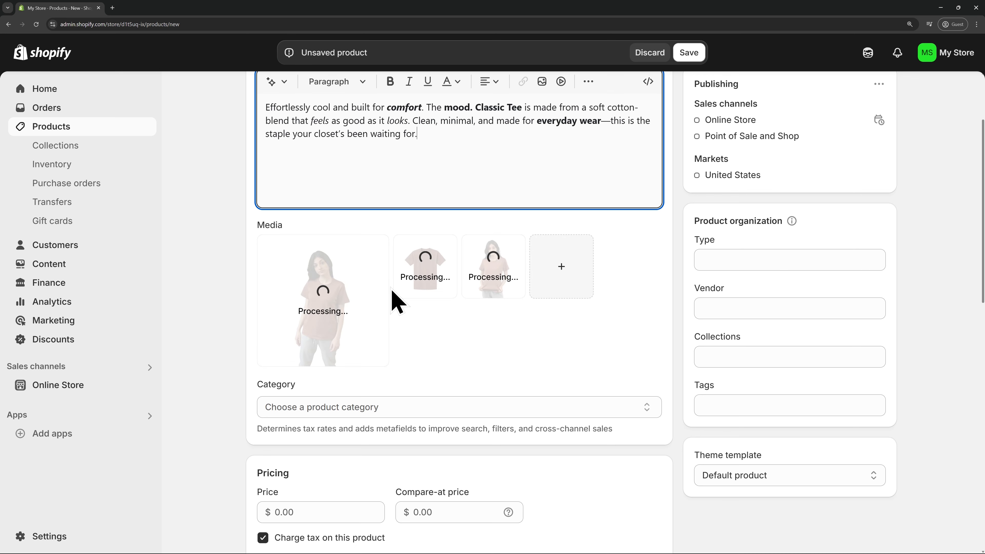
mouse_move(324, 321)
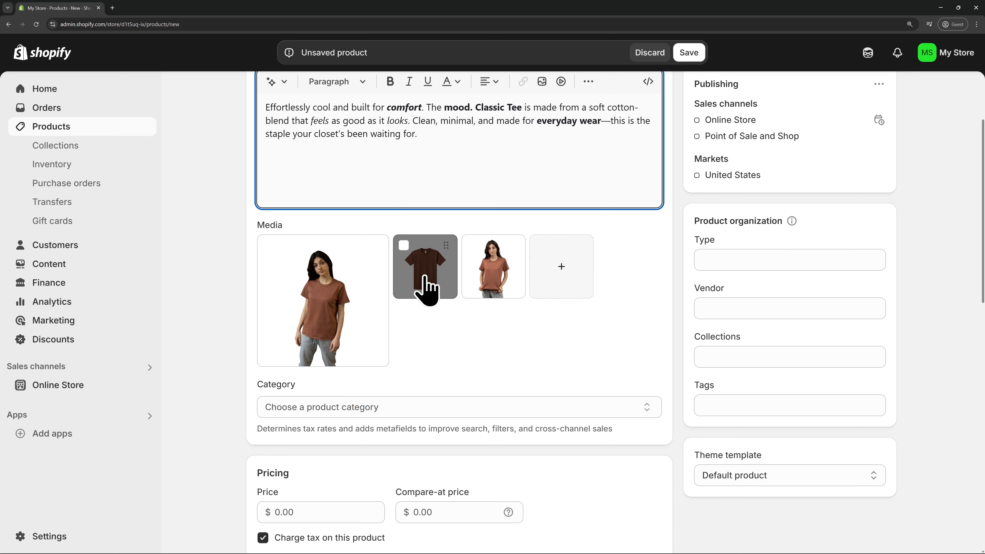
left_click(512, 326)
- Set the product's price to $14.99 and its stock quantity at the shop location to 100
scroll(512, 326, "down", 5)
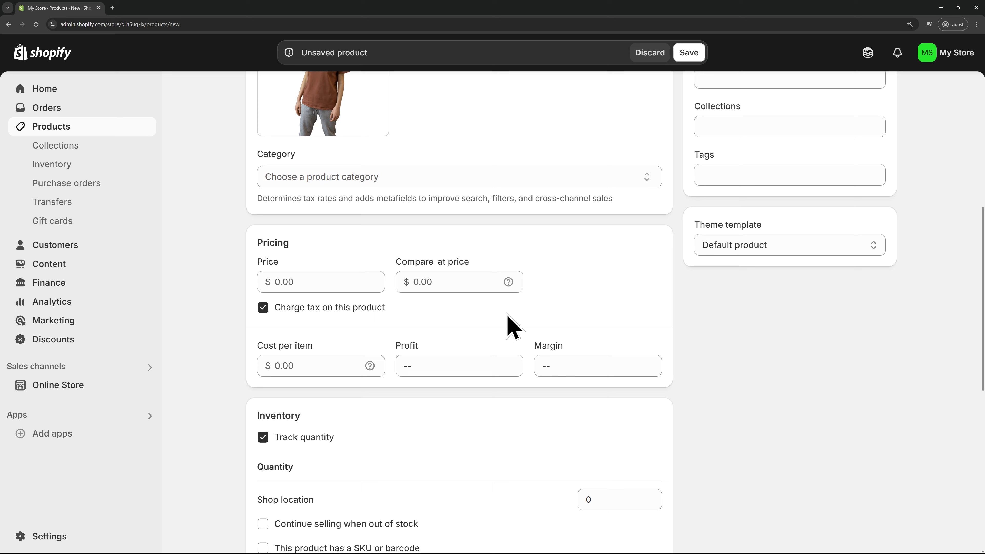
left_click(354, 282)
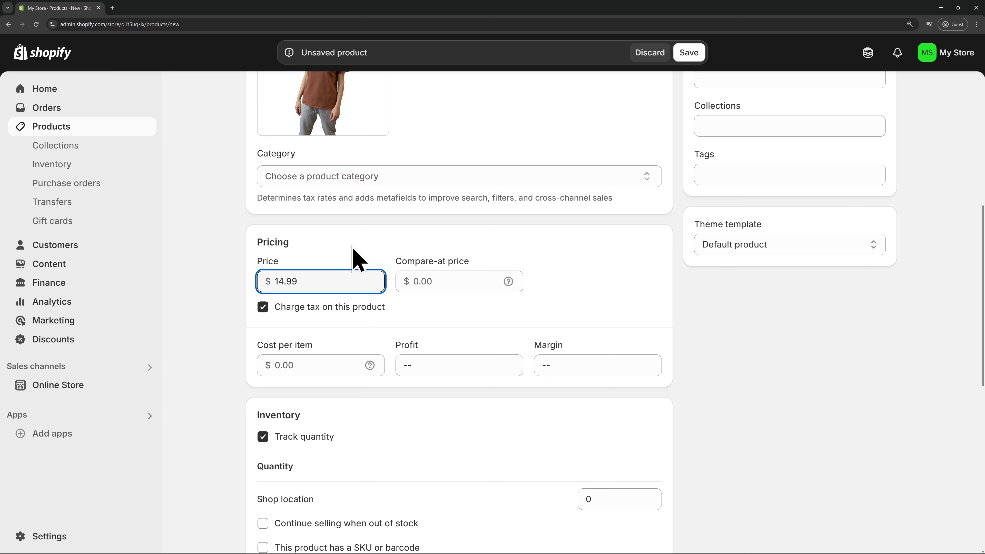
scroll(357, 258, "down", 5)
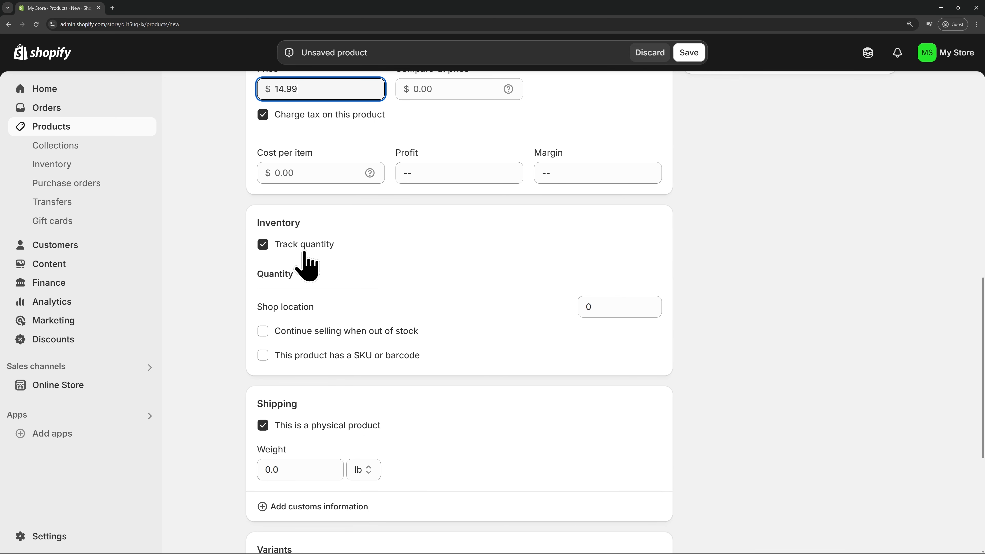
left_click(598, 306)
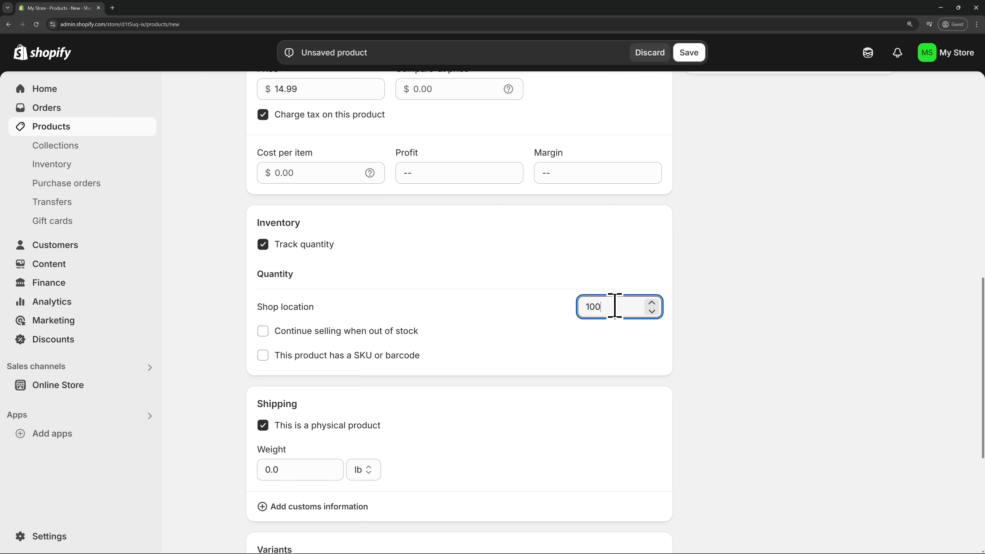
- Save the mood. Classic Tee product with its default shipping and no variants, and go back to the product list
scroll(622, 306, "down", 1)
scroll(564, 326, "down", 5)
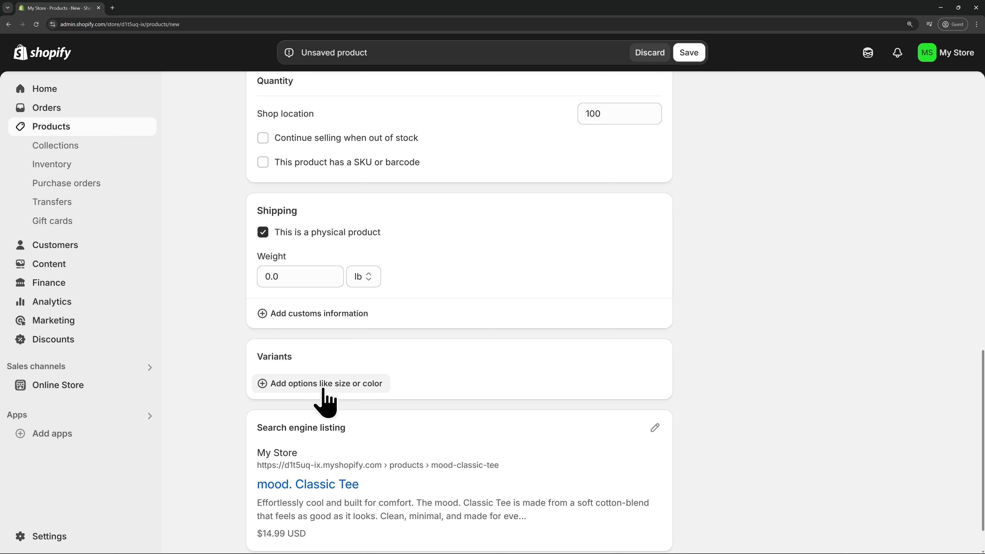
scroll(323, 402, "down", 2)
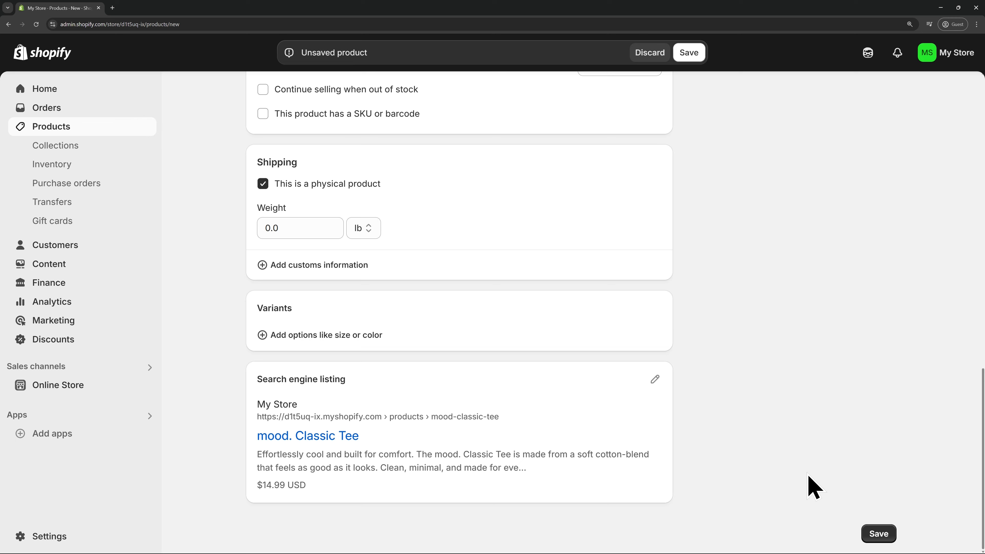
left_click(878, 534)
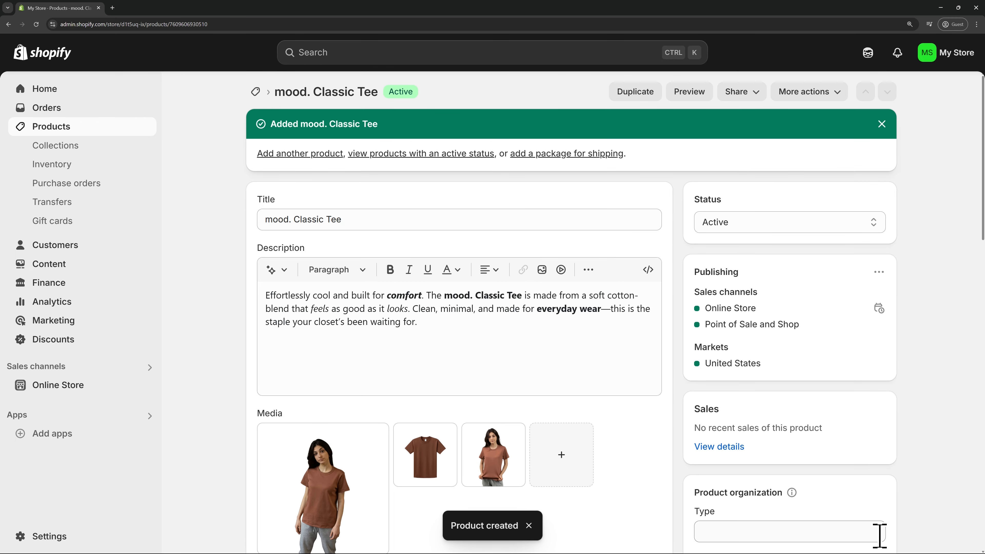
left_click(88, 128)
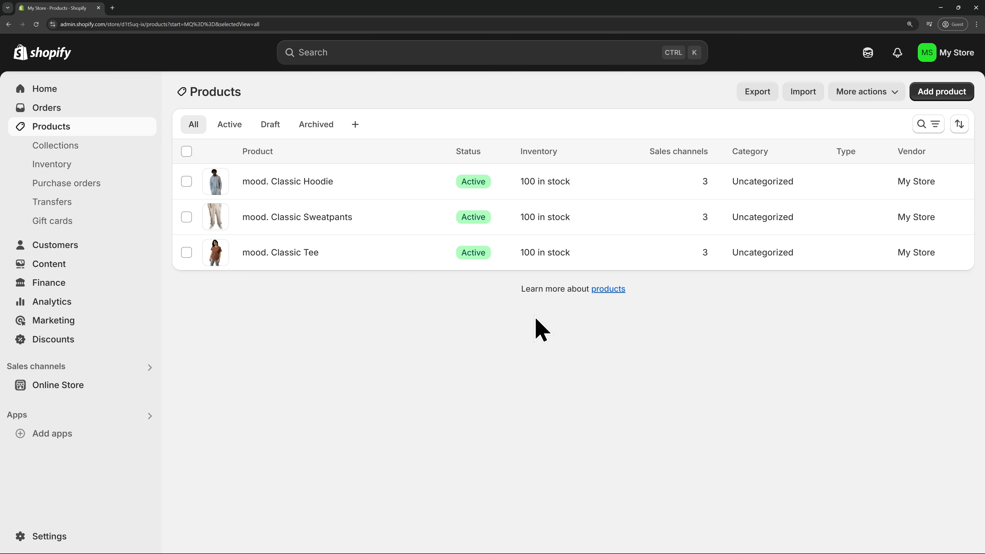
- Start a new product collection titled "T-Shirts" and keep its type as Manual
left_click(87, 147)
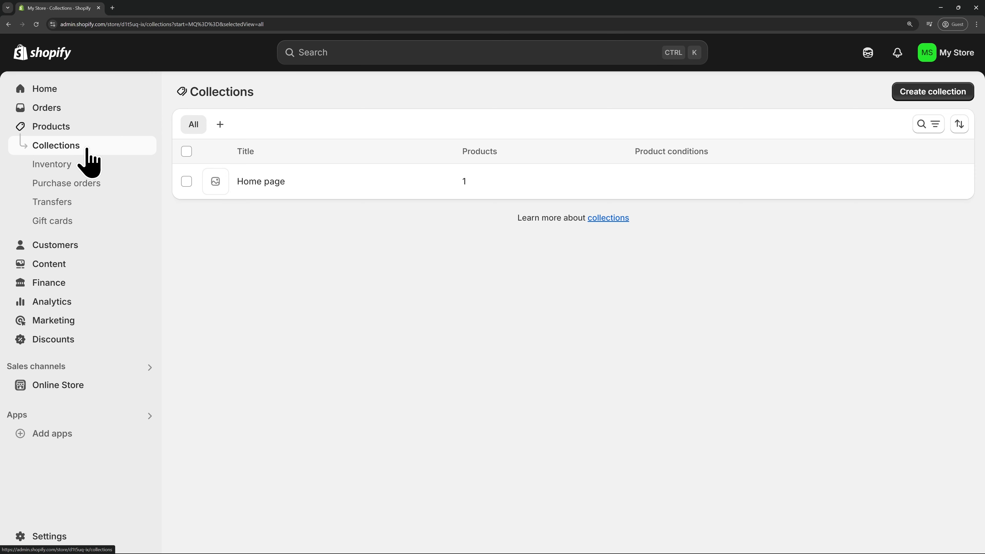
left_click(928, 93)
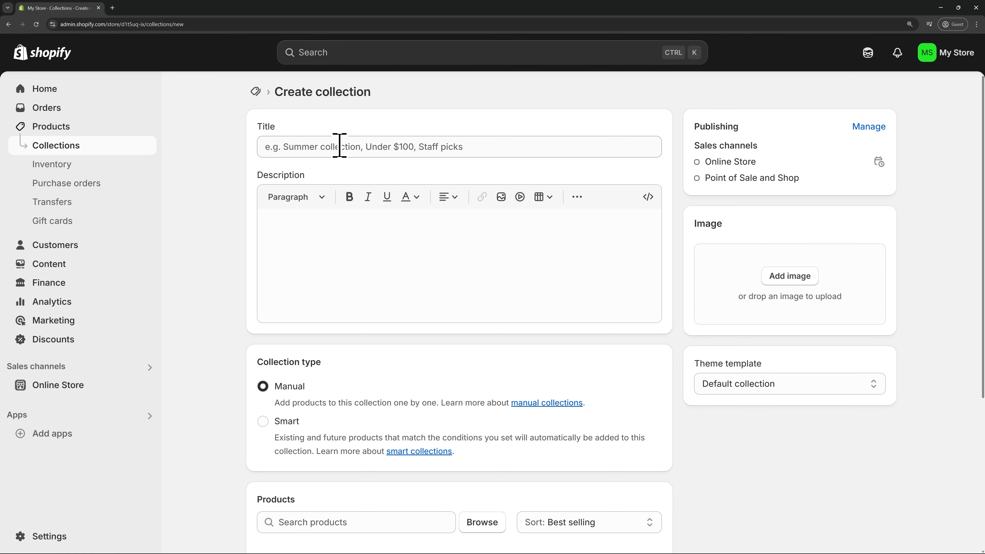
left_click(339, 146)
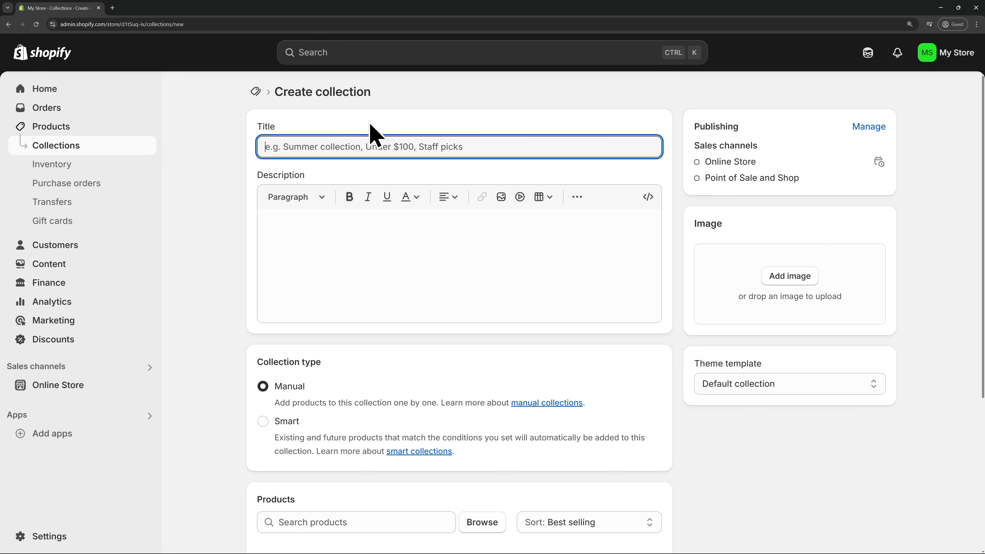
type("T-Shirts")
scroll(372, 136, "down", 2)
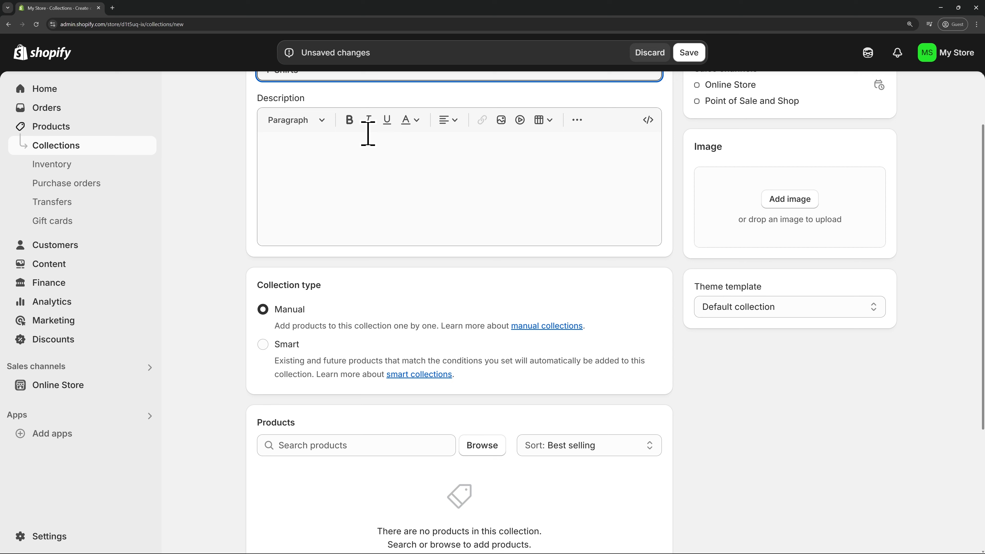
left_click(293, 317)
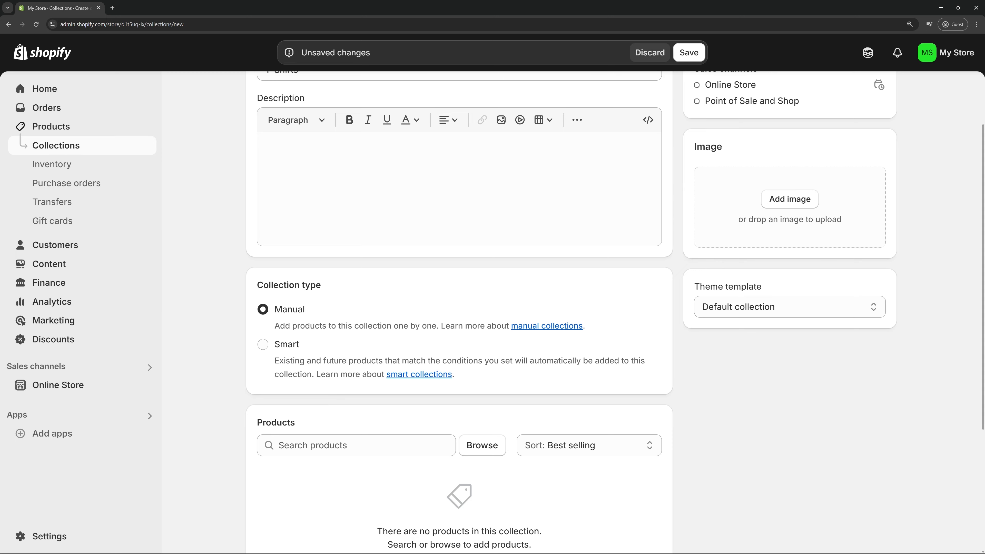
- Upload the Tees photo and use it as the T-Shirts collection's image
left_click(781, 220)
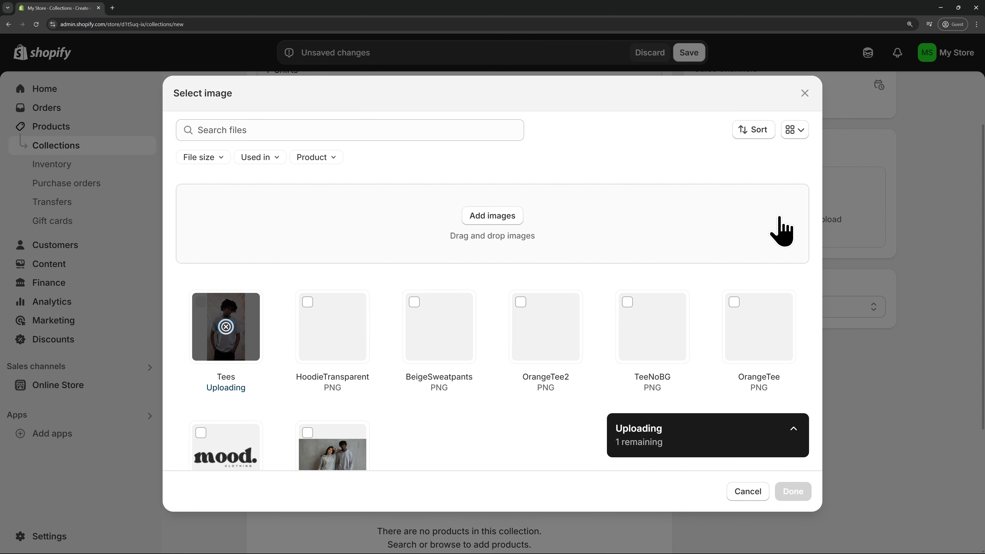
left_click(793, 492)
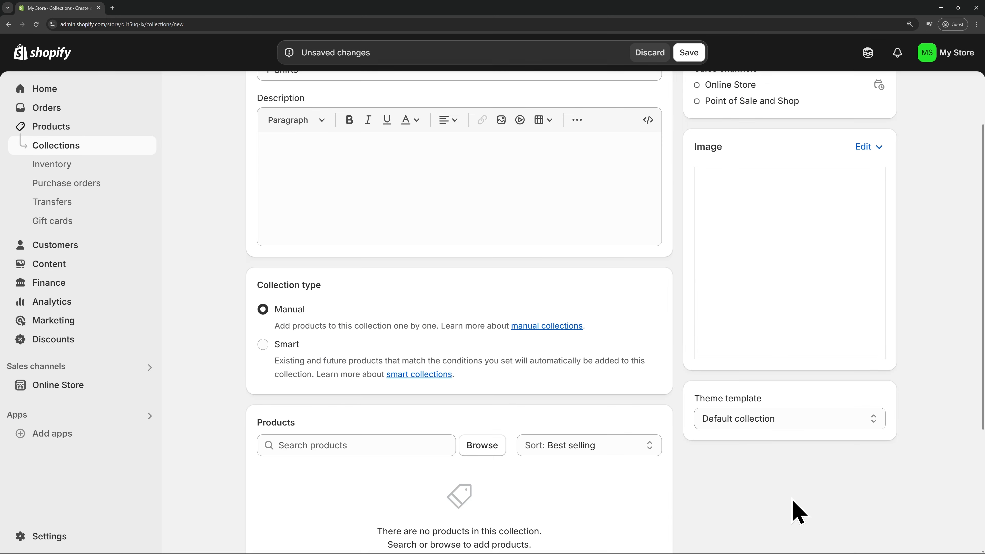
scroll(792, 504, "down", 3)
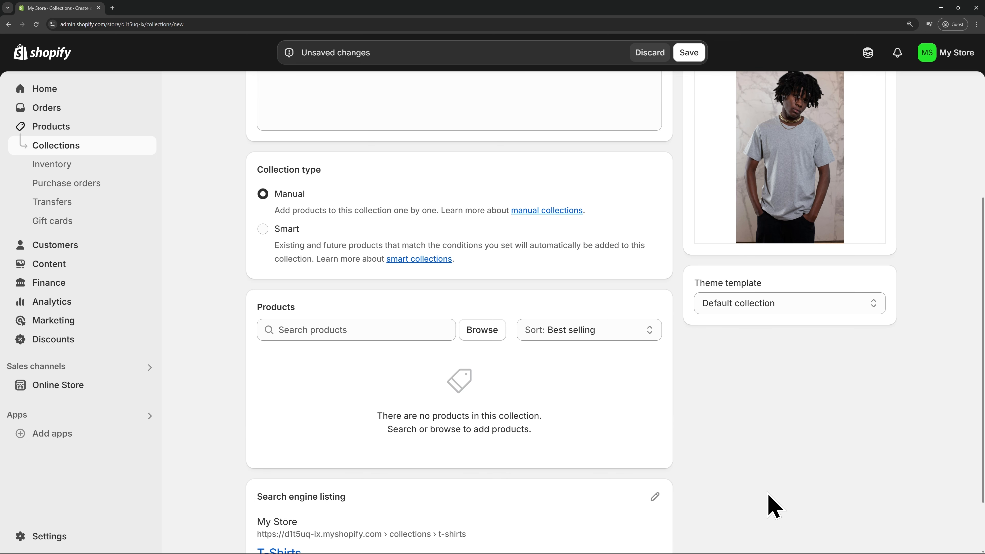
- Save the T-Shirts collection with mood. Classic Tee added as its product, and return to the collections list
left_click(342, 330)
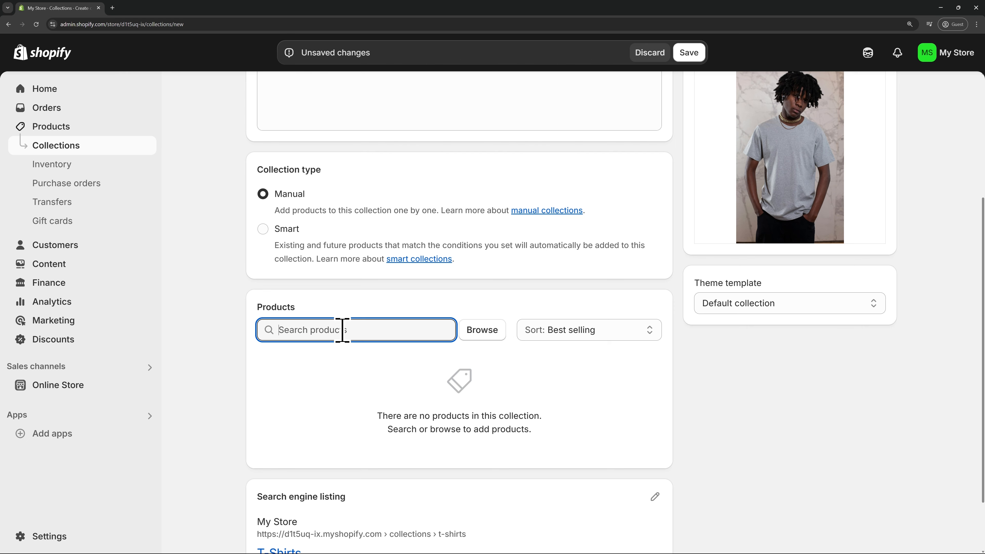
type("Tee")
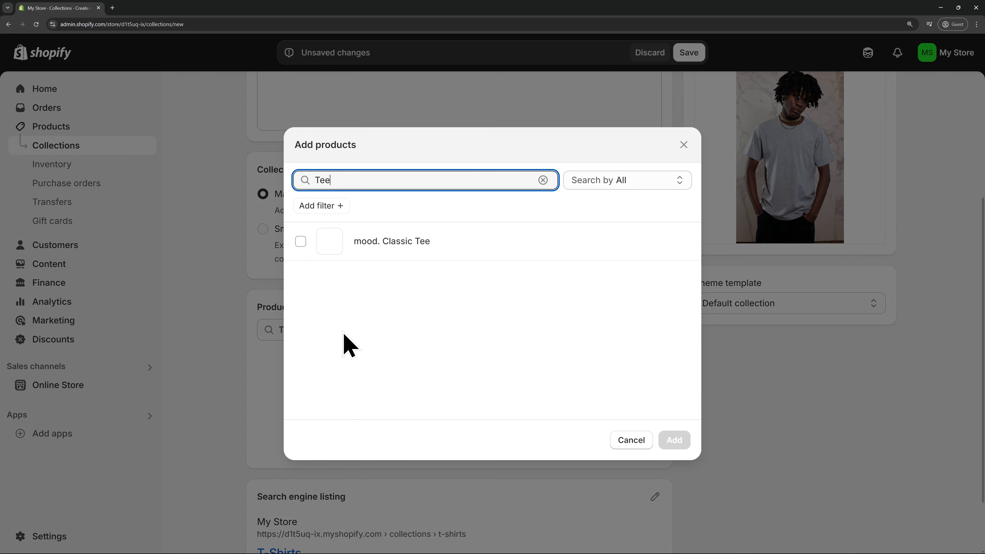
left_click(301, 241)
left_click(674, 441)
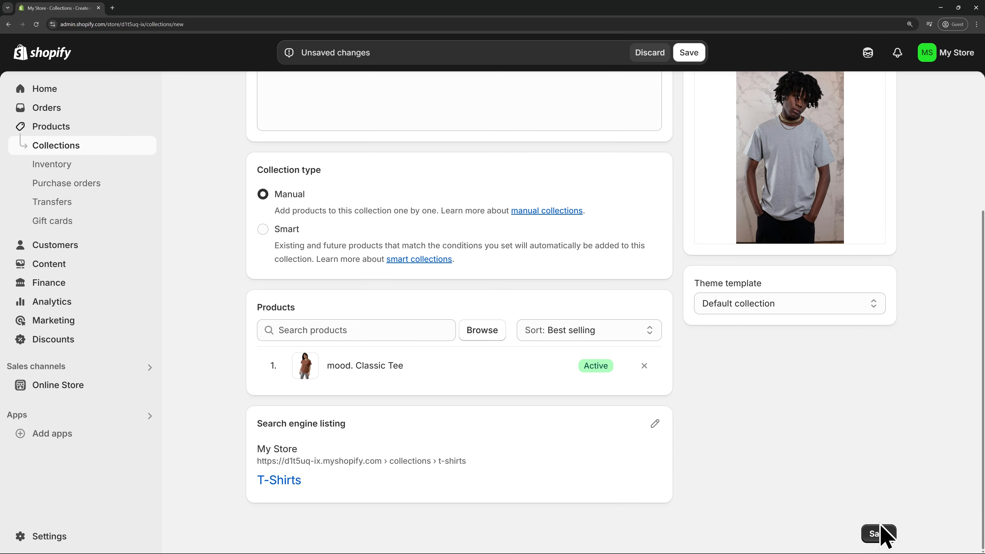
left_click(878, 535)
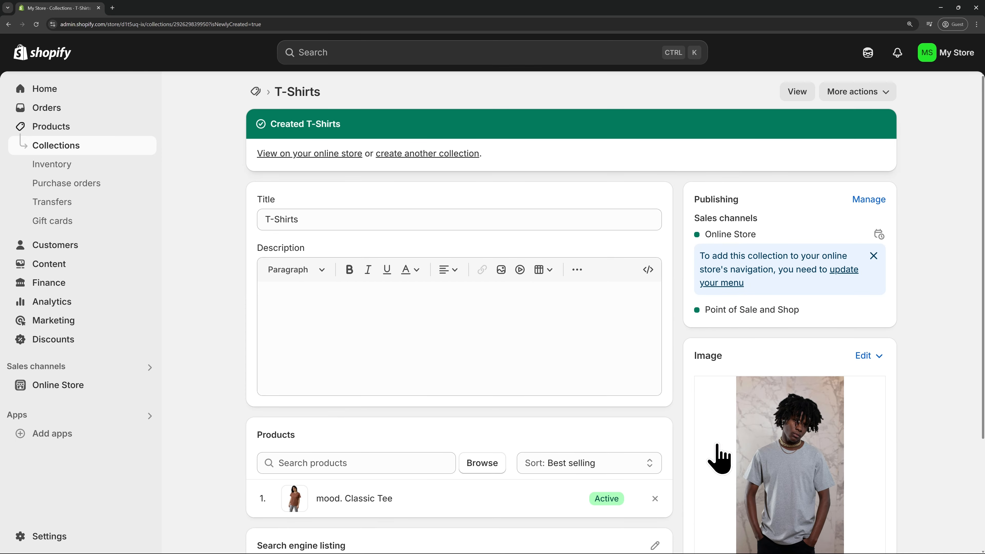
left_click(107, 149)
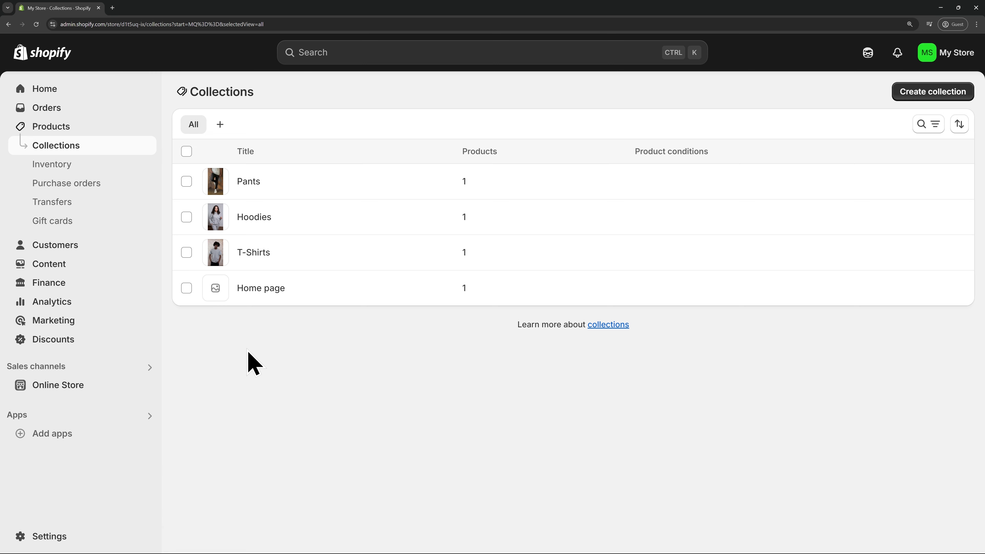
- Open the Dawn theme for customization and remove the Featured collection section from the home page
left_click(103, 388)
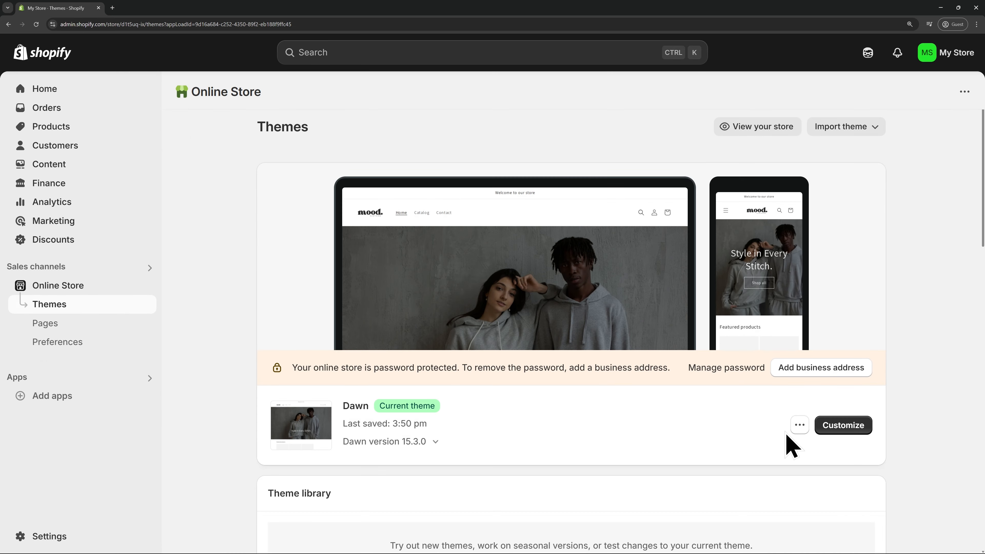
left_click(838, 427)
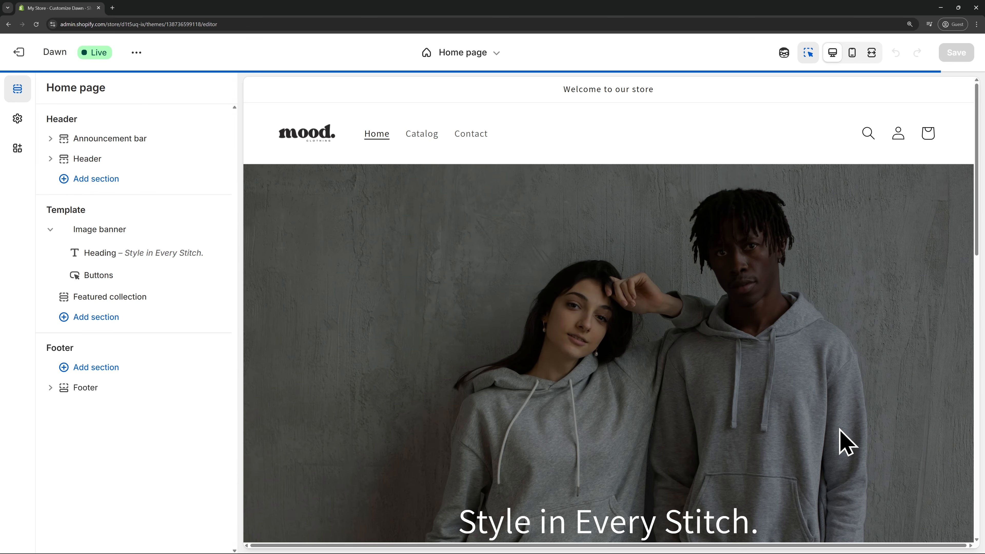
scroll(844, 441, "down", 5)
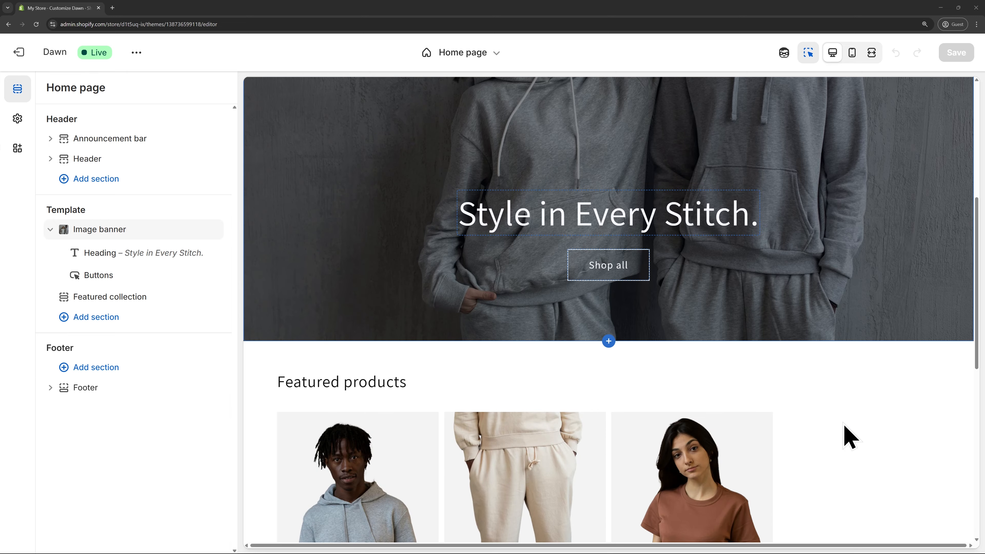
scroll(845, 426, "down", 5)
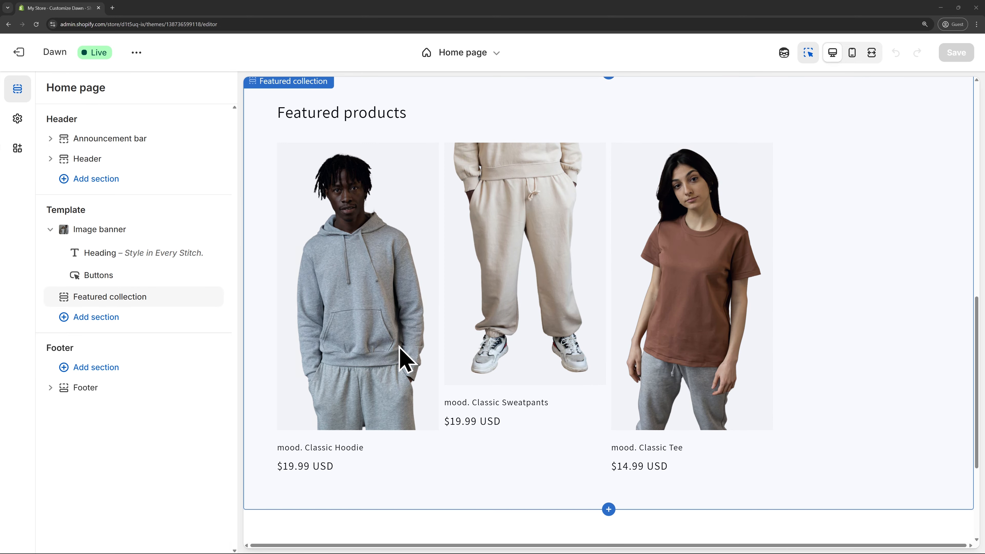
left_click(195, 297)
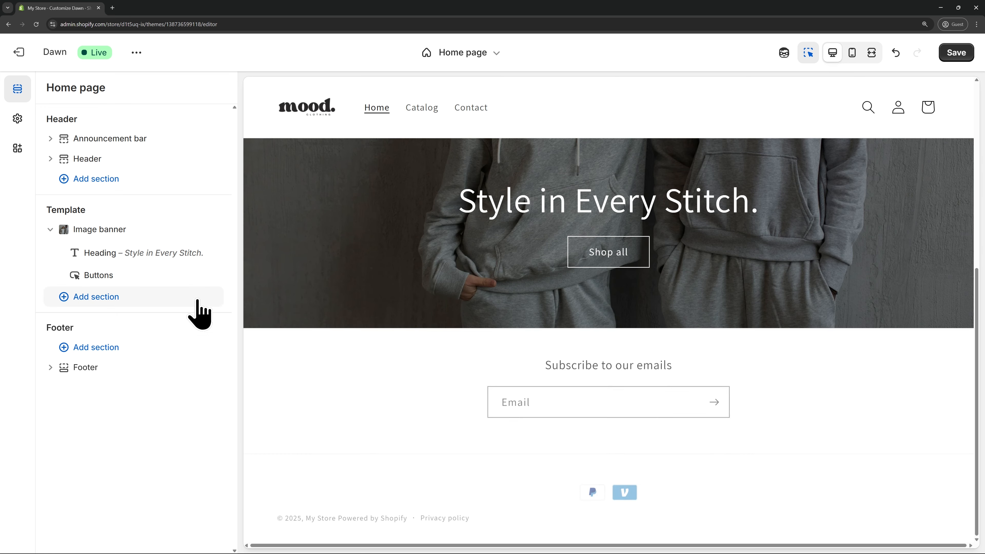
- Add a Collection list section below the home page's image banner and assign the T-Shirts collection to its first block
left_click(187, 298)
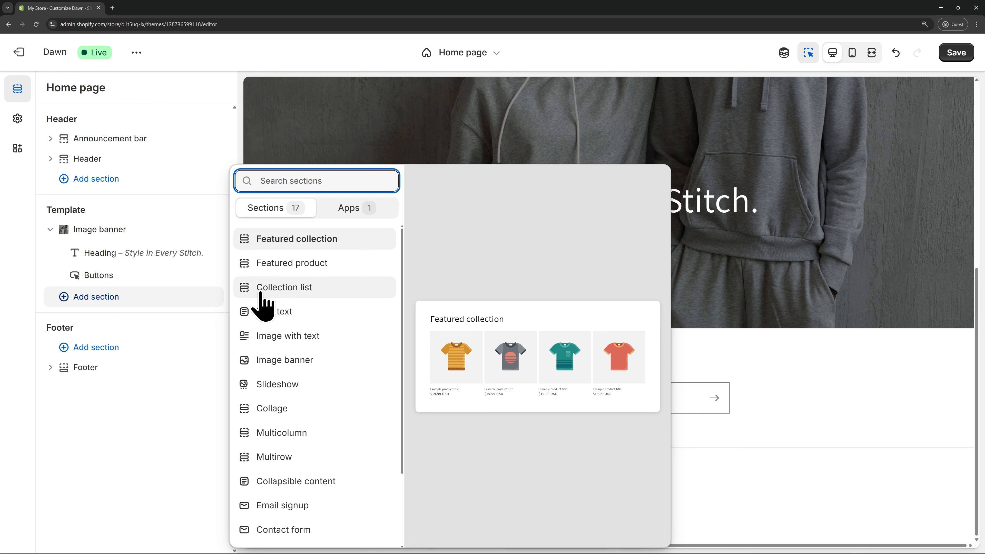
left_click(317, 292)
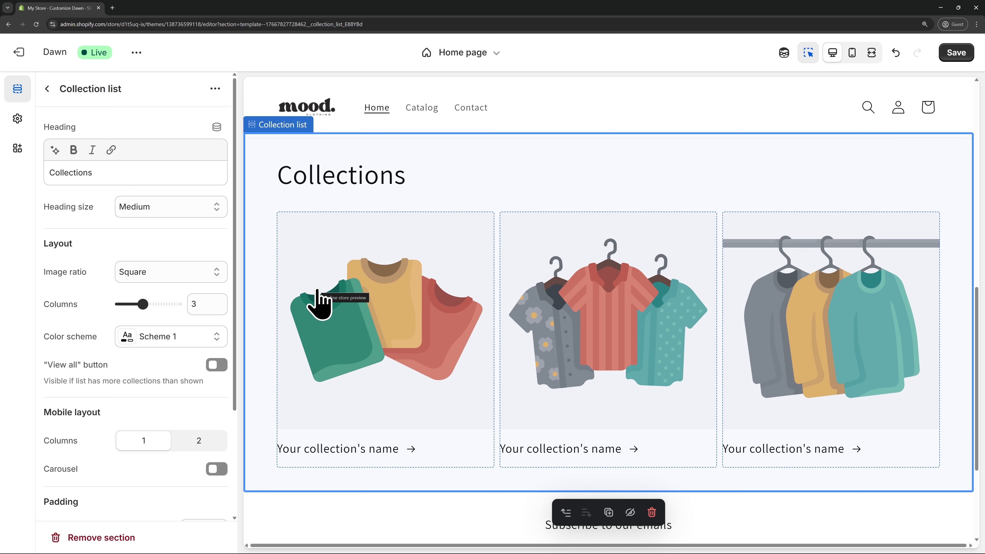
left_click(316, 291)
left_click(173, 128)
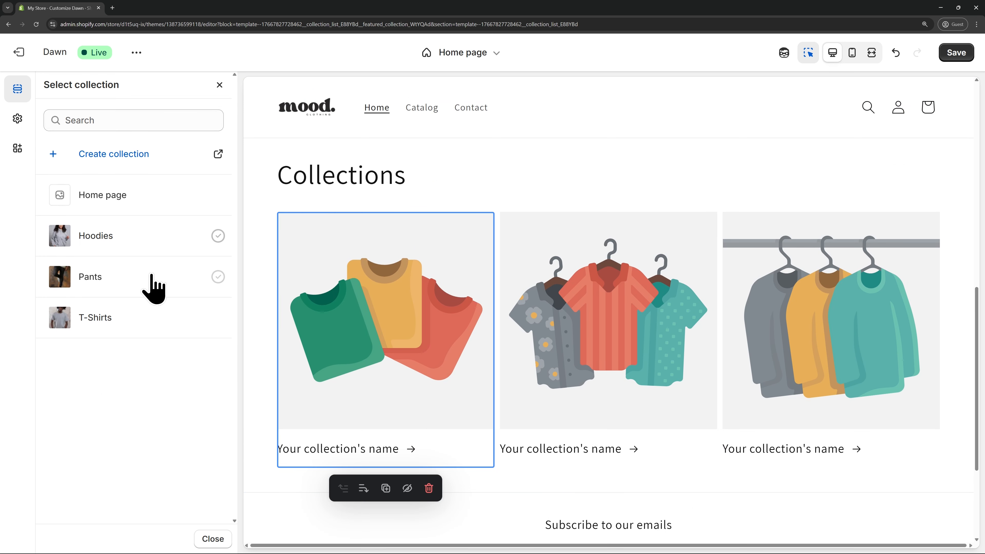
left_click(146, 318)
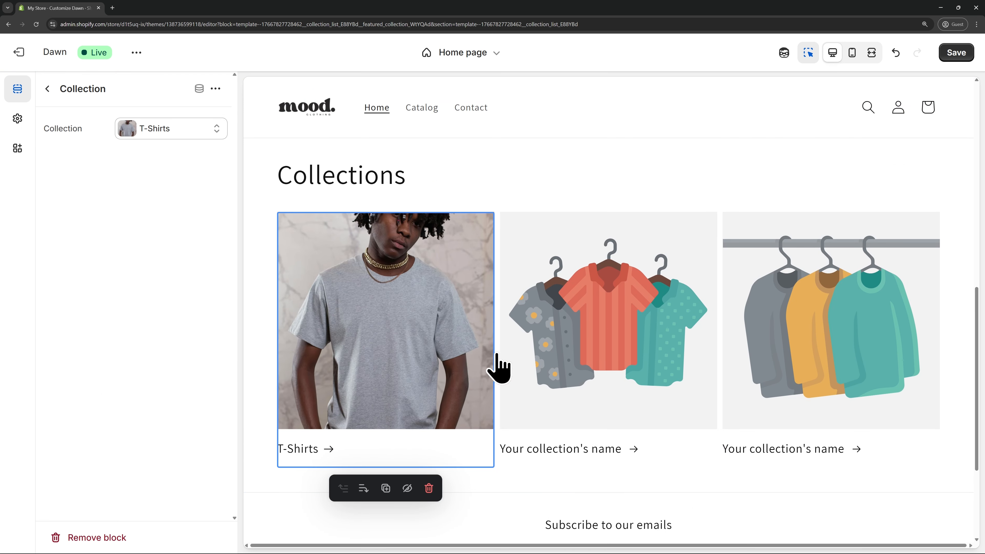
- Assign the Hoodies collection to the second block of the Collection list section
left_click(606, 308)
left_click(155, 129)
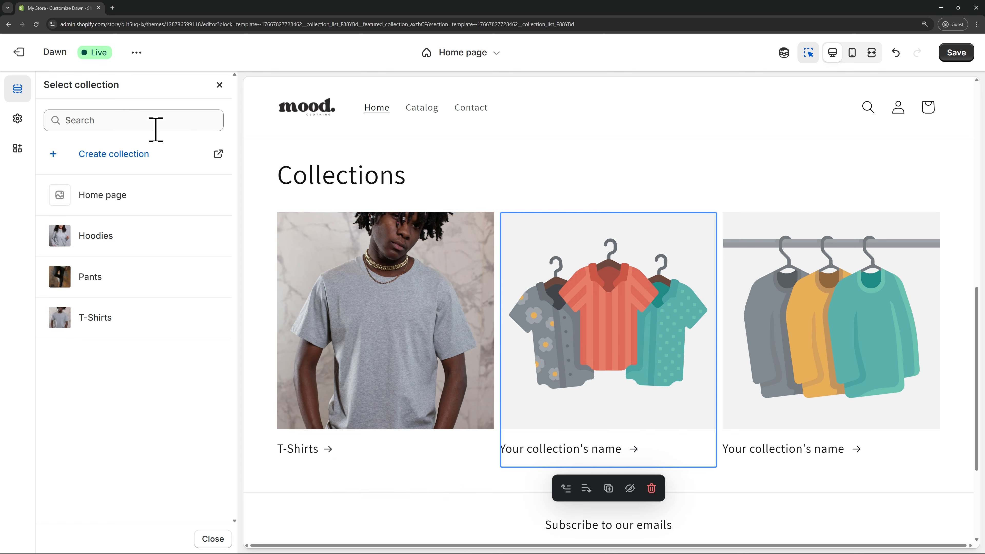
left_click(153, 239)
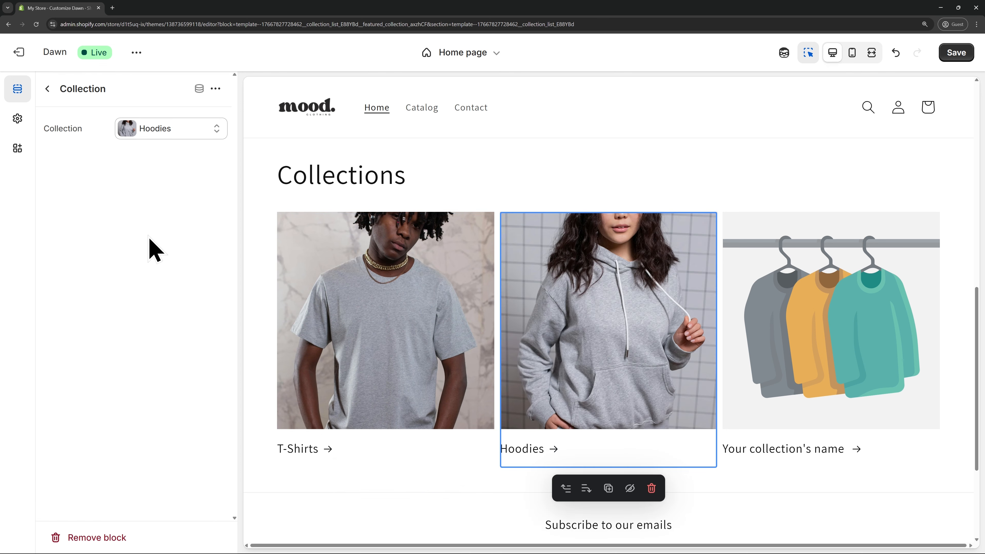
- Assign the Pants collection to the third block of the Collection list section
left_click(834, 324)
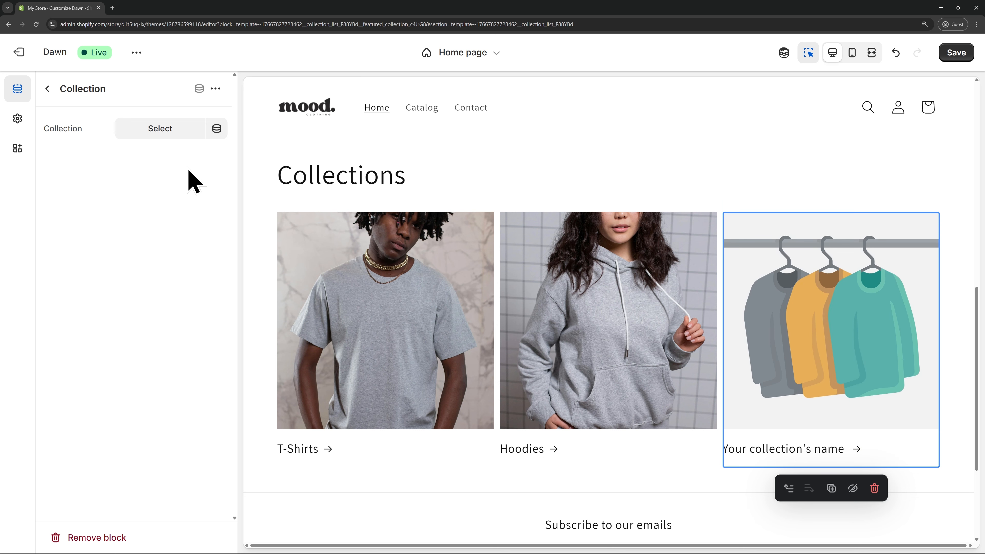
left_click(160, 128)
left_click(142, 278)
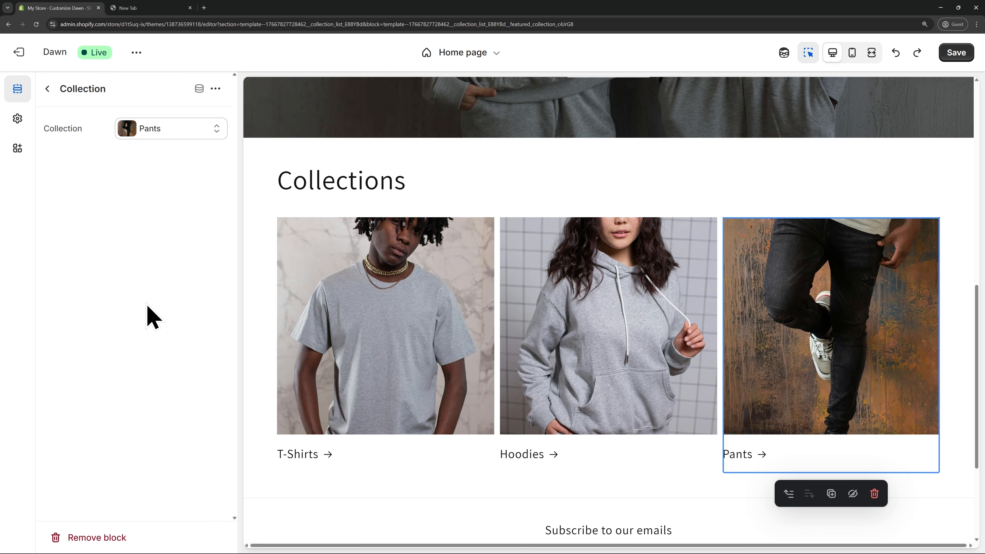
- Set the Collection list section's image ratio to Adapt to image and return to the home page's section overview
left_click(47, 89)
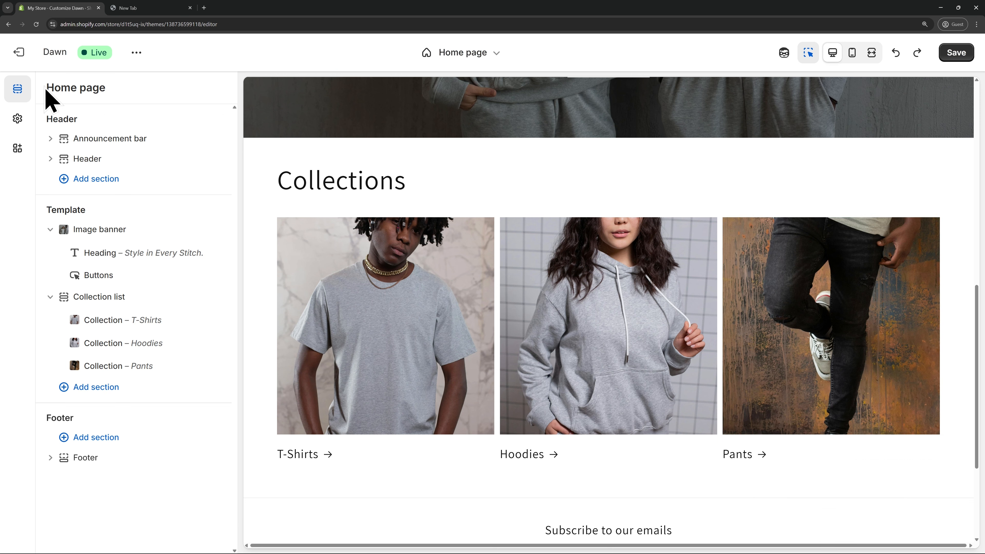
left_click(137, 297)
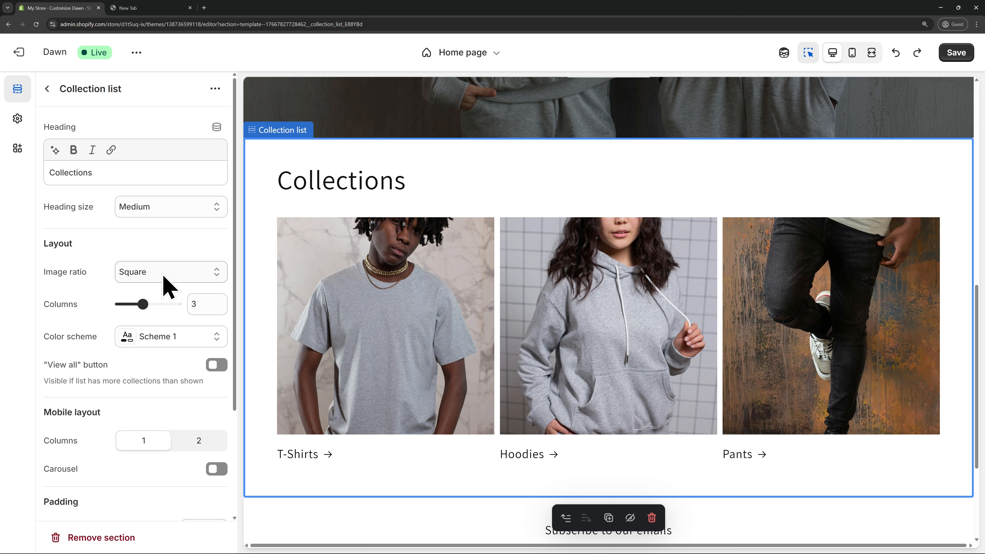
left_click(166, 285)
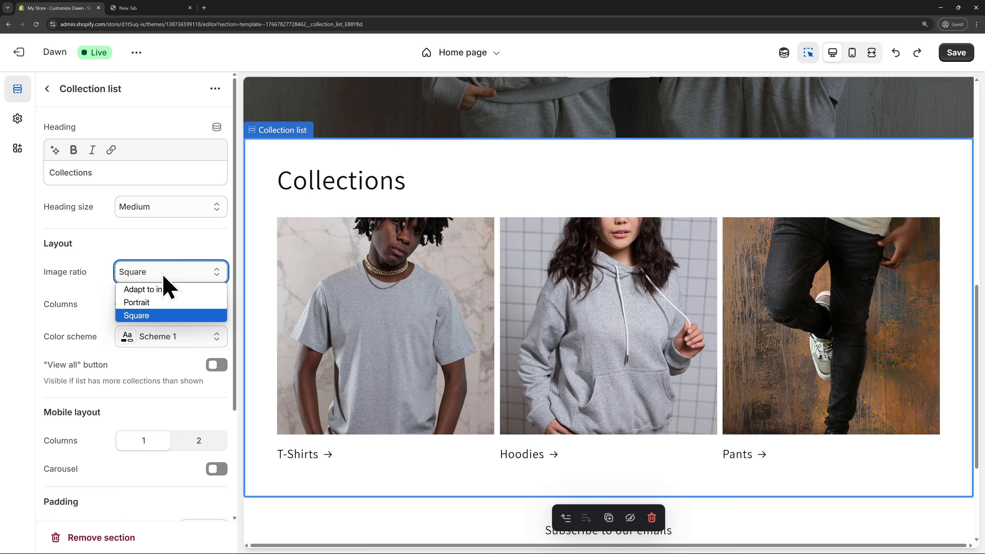
left_click(185, 293)
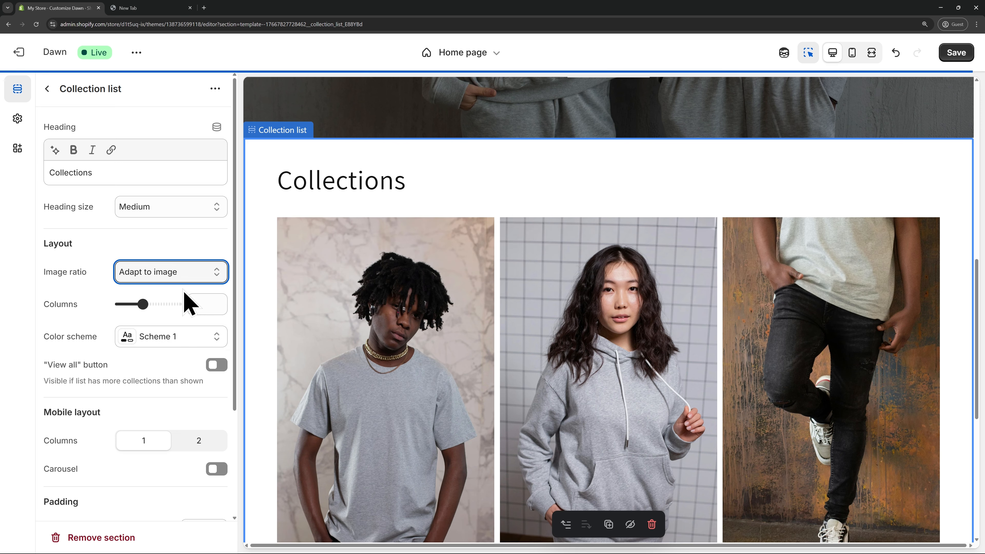
left_click(47, 88)
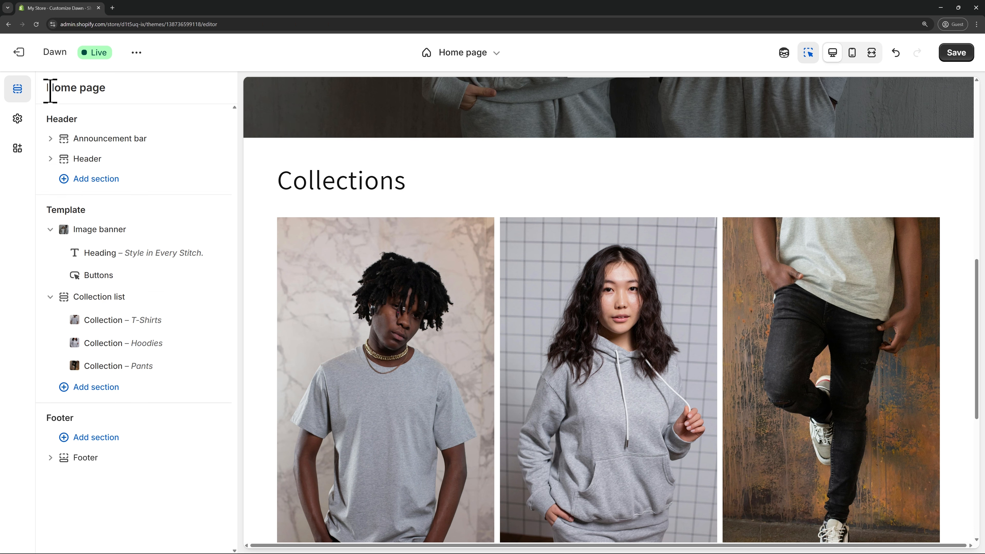
- Switch the theme editor from the home page to the Default product template and save the theme changes
left_click(137, 387)
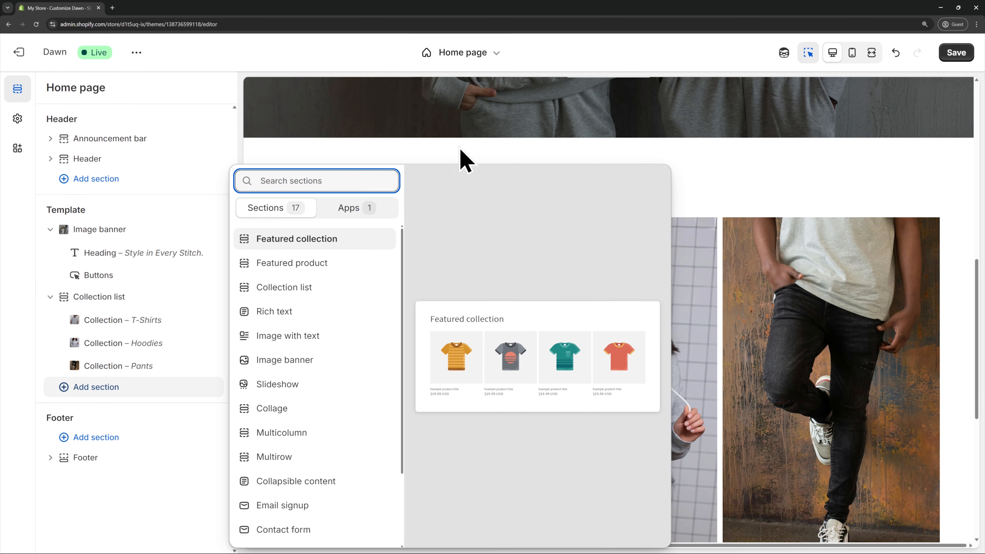
left_click(523, 57)
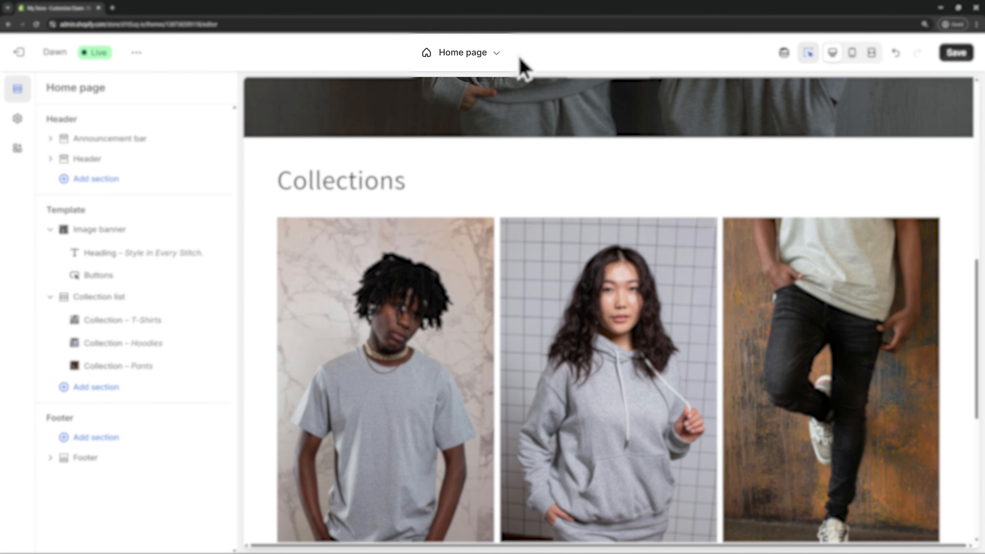
left_click(469, 58)
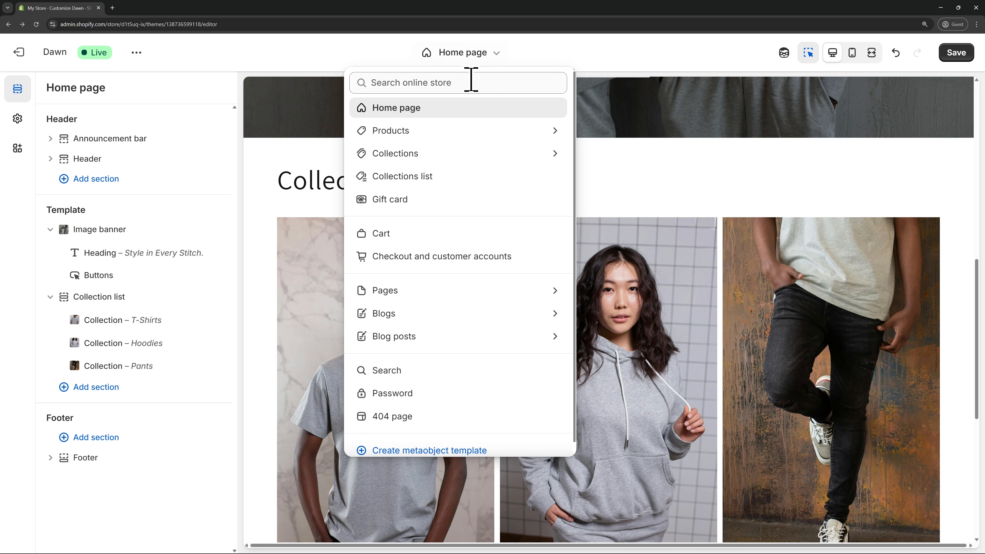
left_click(472, 130)
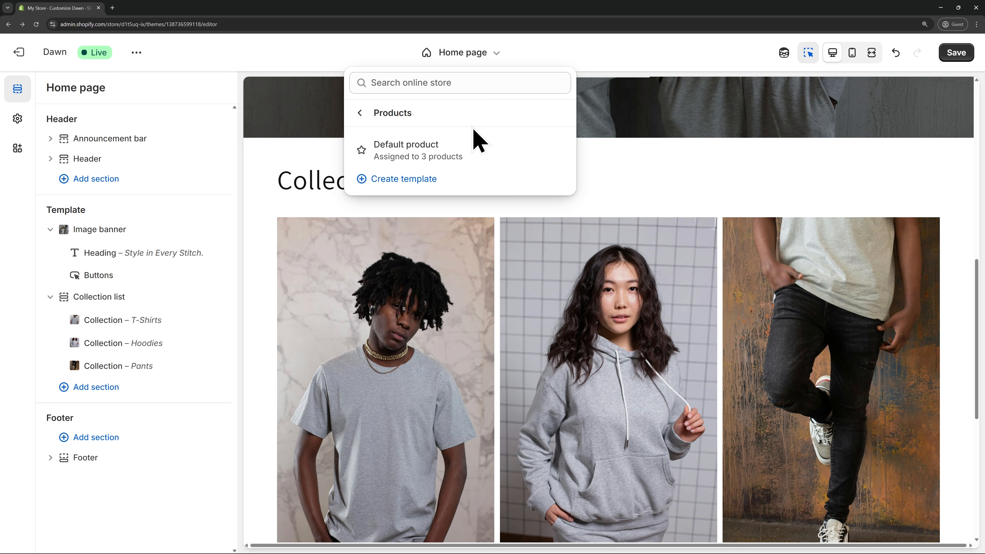
left_click(478, 157)
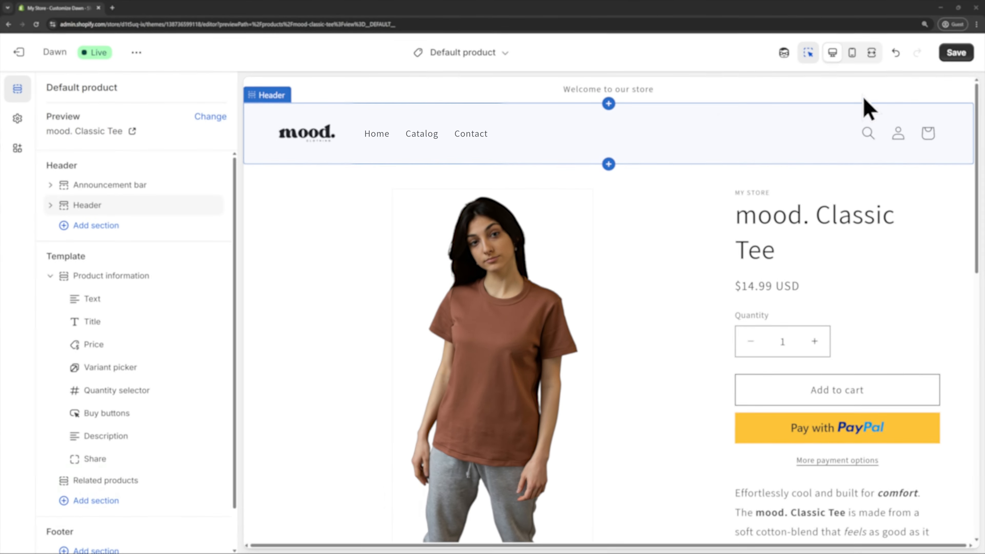
left_click(963, 53)
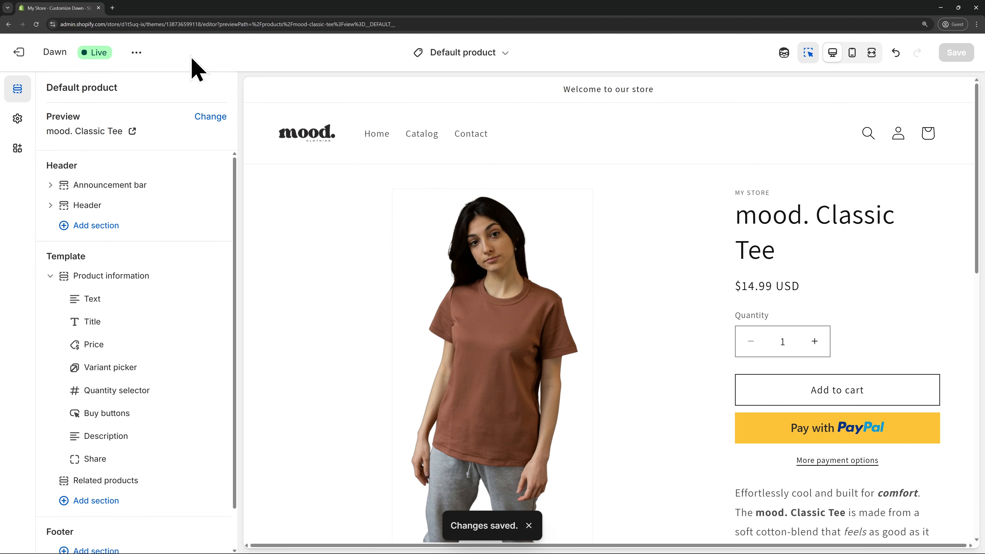
- Leave the theme editor and open the store's Main menu for editing
left_click(20, 53)
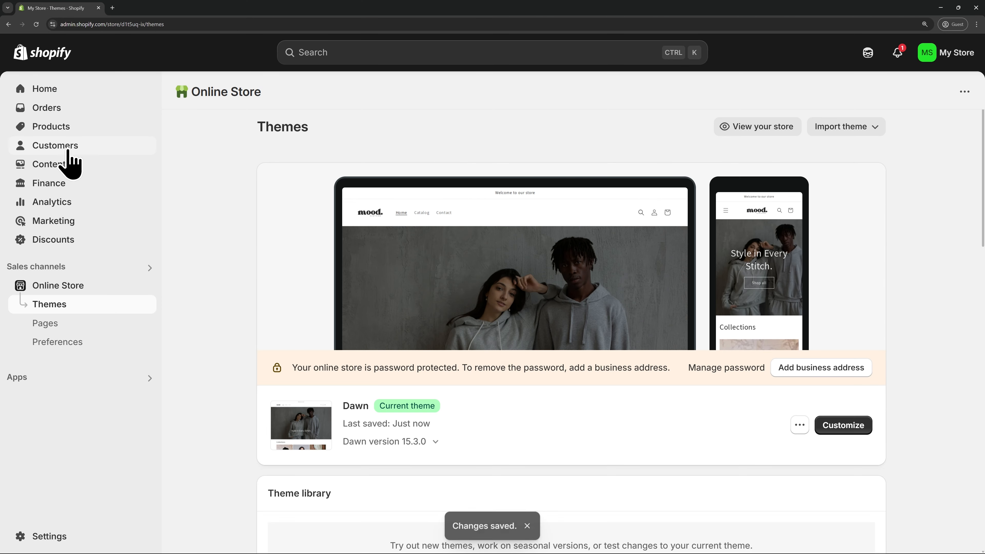
left_click(73, 167)
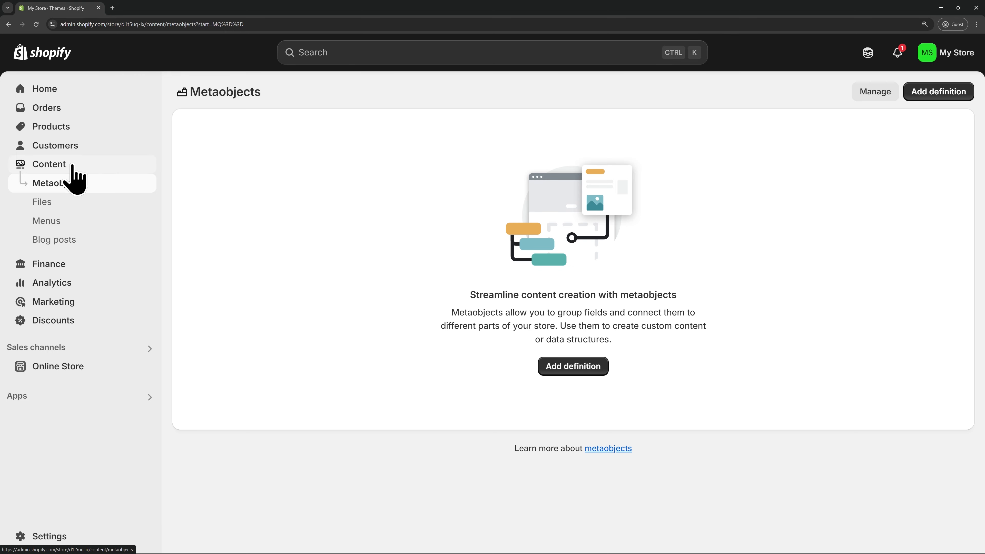
left_click(73, 225)
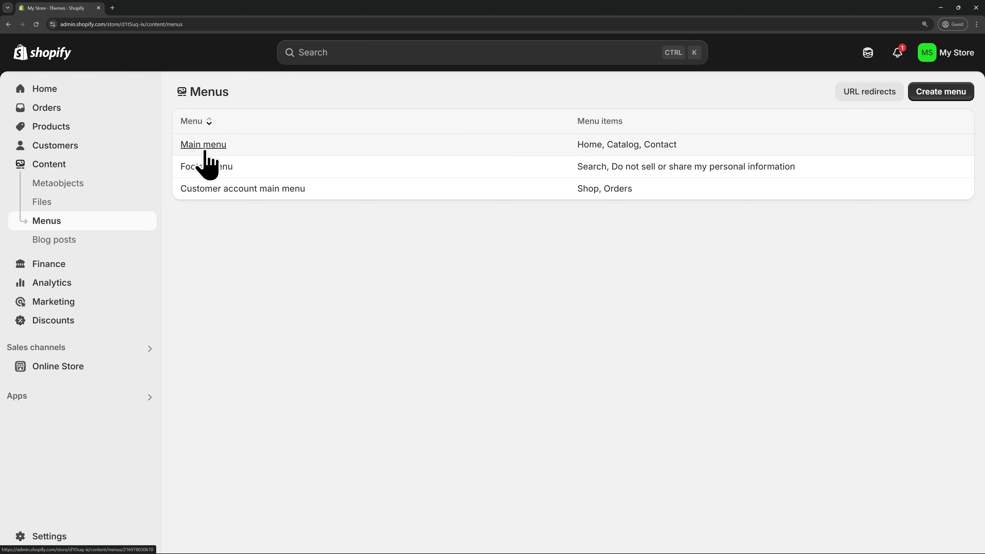
left_click(205, 150)
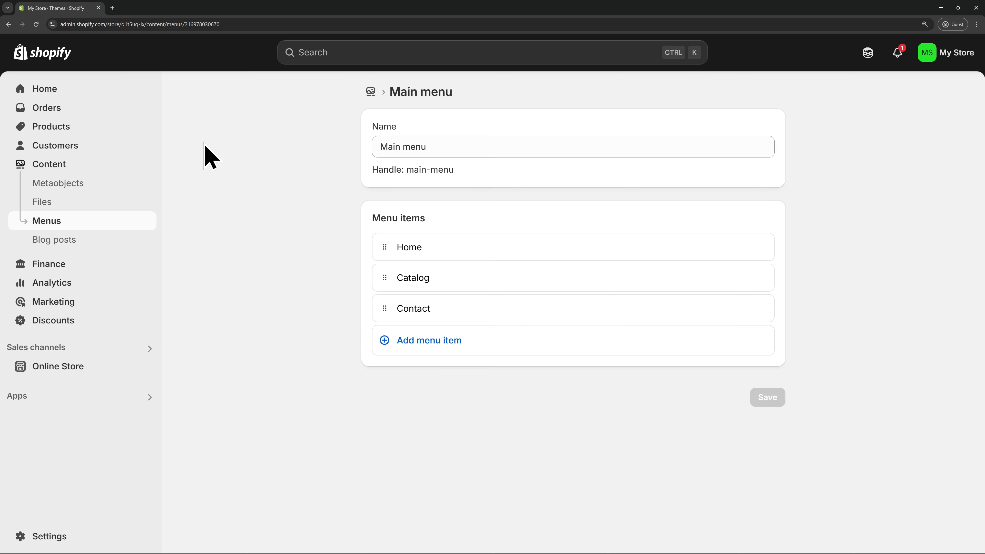
- Replace the Main menu's items with Women's, Men's, T-Shirts, Hoodies and Pants, linking the clothing types to their collections
left_click(439, 353)
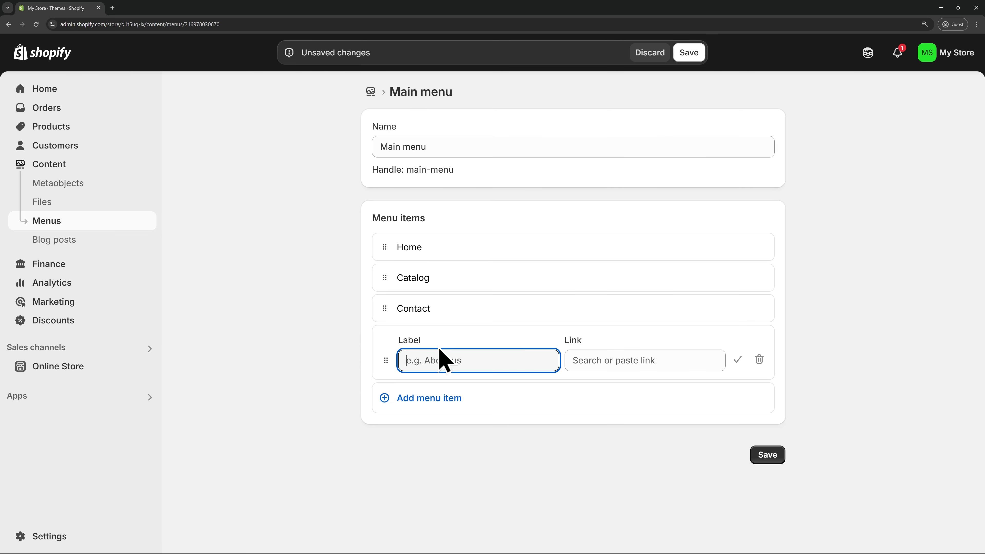
left_click(607, 363)
left_click(648, 186)
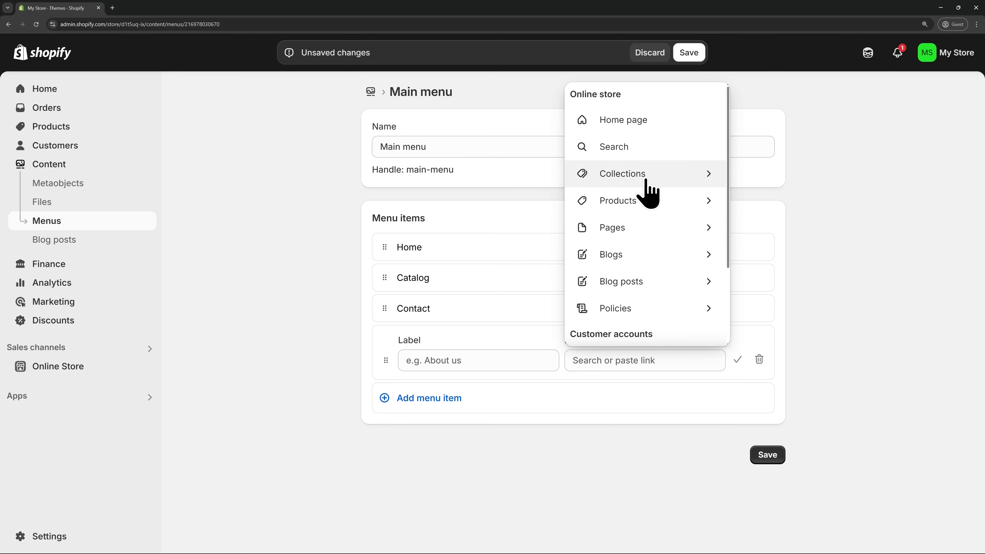
left_click(668, 524)
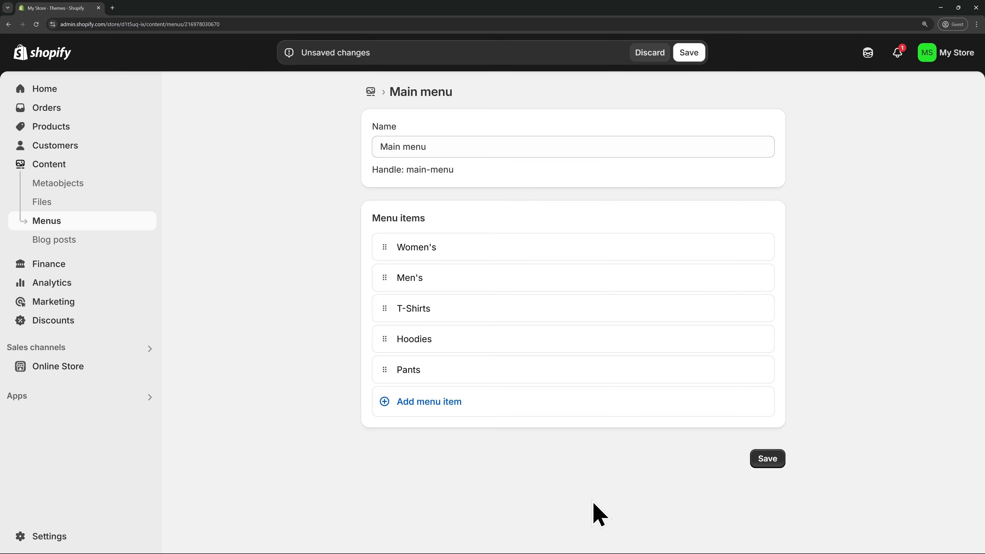
- Nest T-Shirts, Hoodies and Pants as submenu items under Women's, and save the Main menu
mouse_move(448, 286)
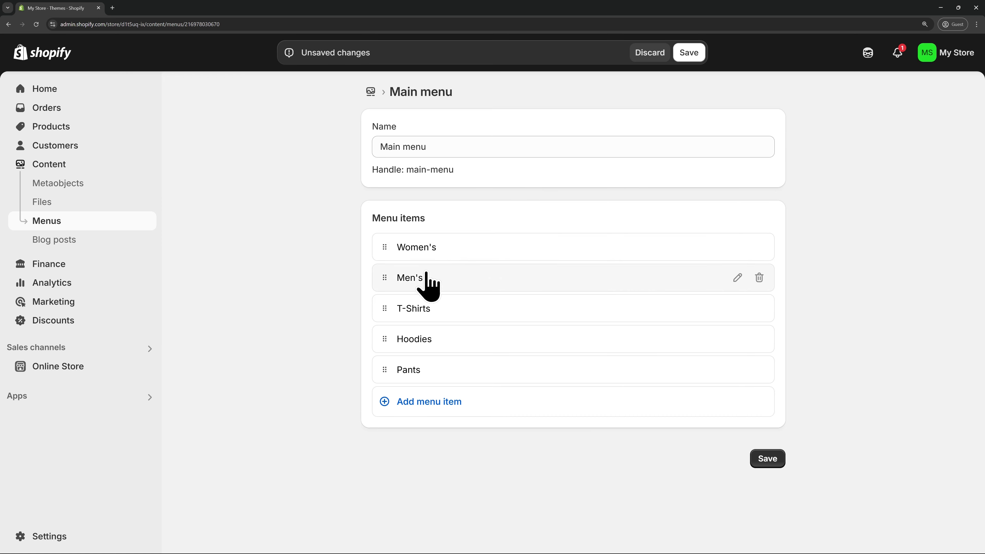
left_click_drag(385, 309, 408, 278)
left_click_drag(382, 440, 389, 403)
scroll(388, 405, "down", 2)
left_click_drag(384, 443, 396, 398)
left_click(735, 427)
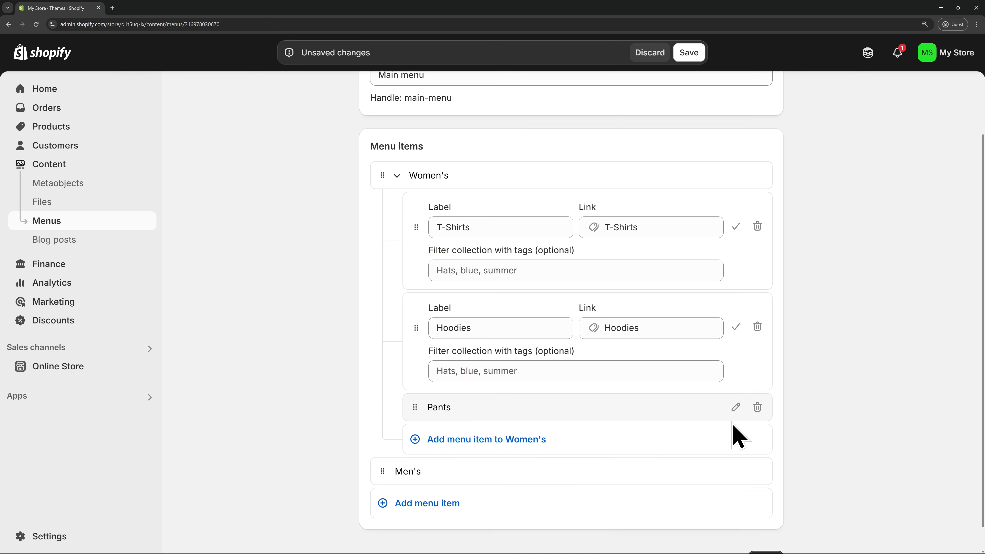
left_click(735, 327)
left_click(736, 269)
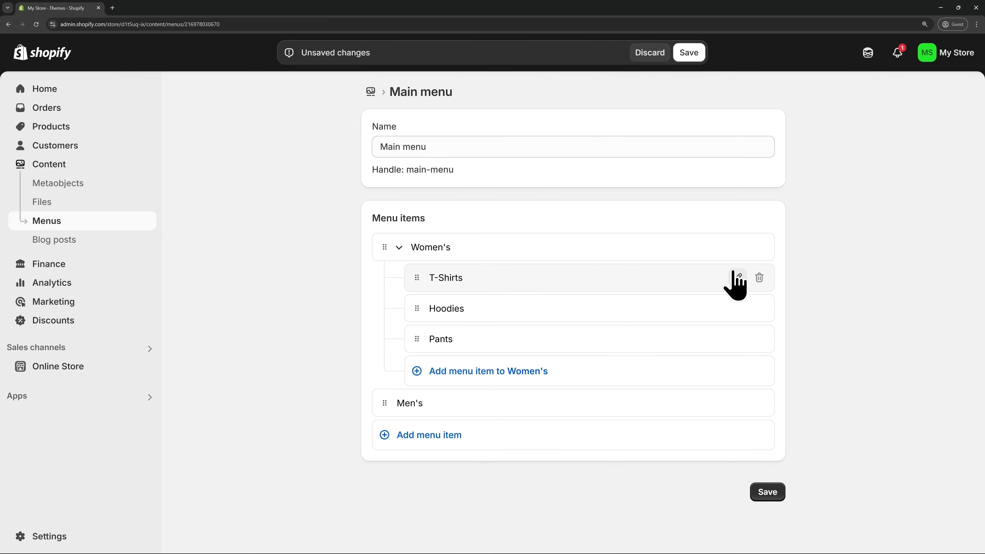
left_click(399, 248)
left_click(768, 368)
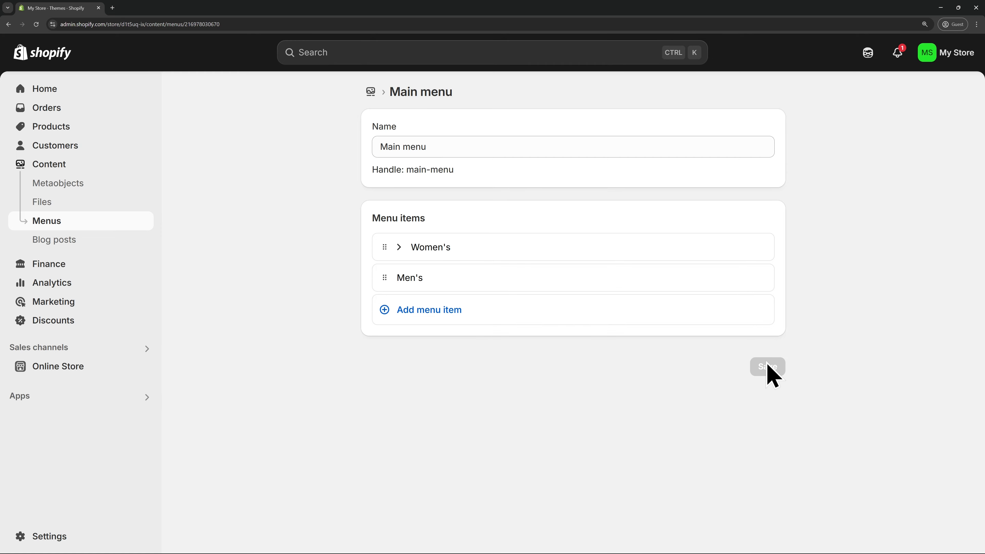
- Open the Dawn theme for customization and check the Women's dropdown in the header preview
left_click(75, 367)
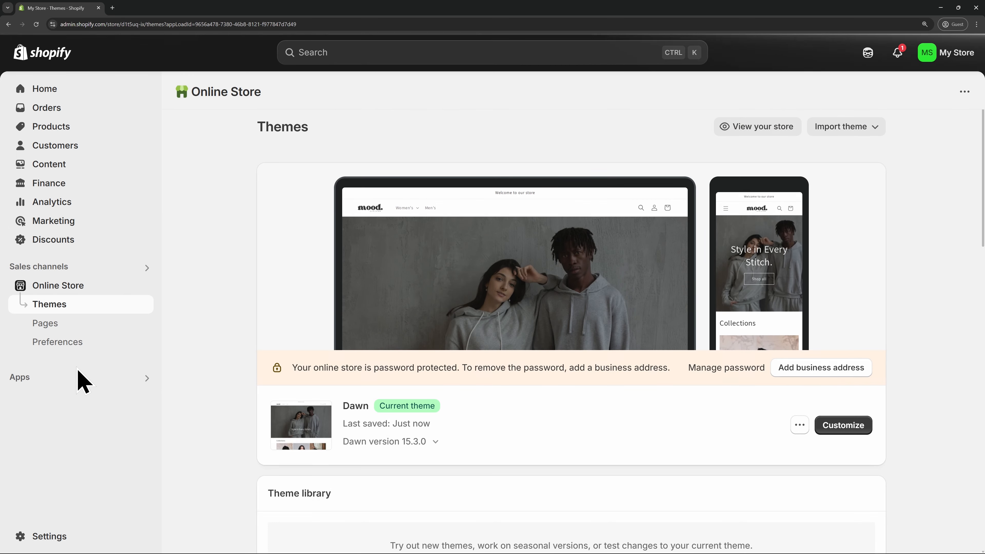
left_click(845, 425)
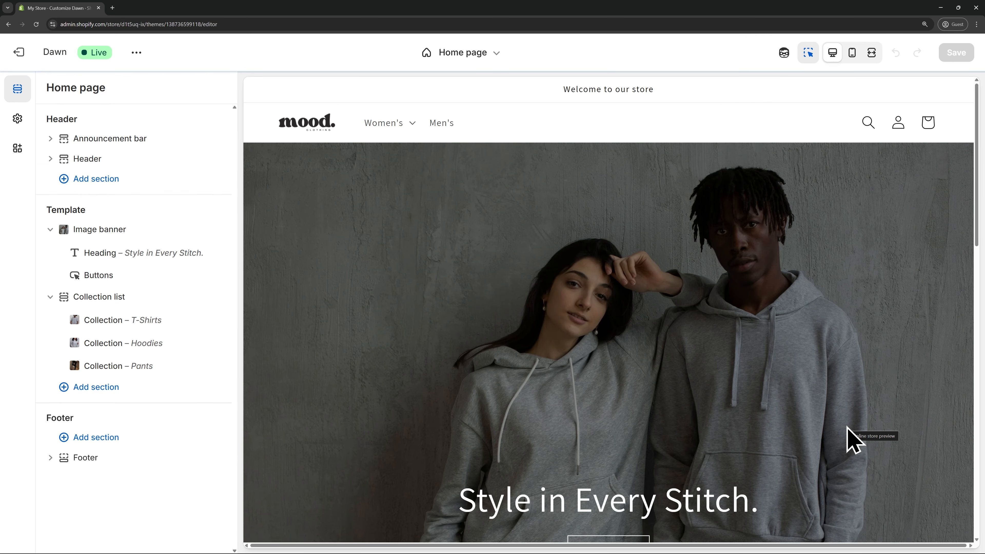
left_click(412, 127)
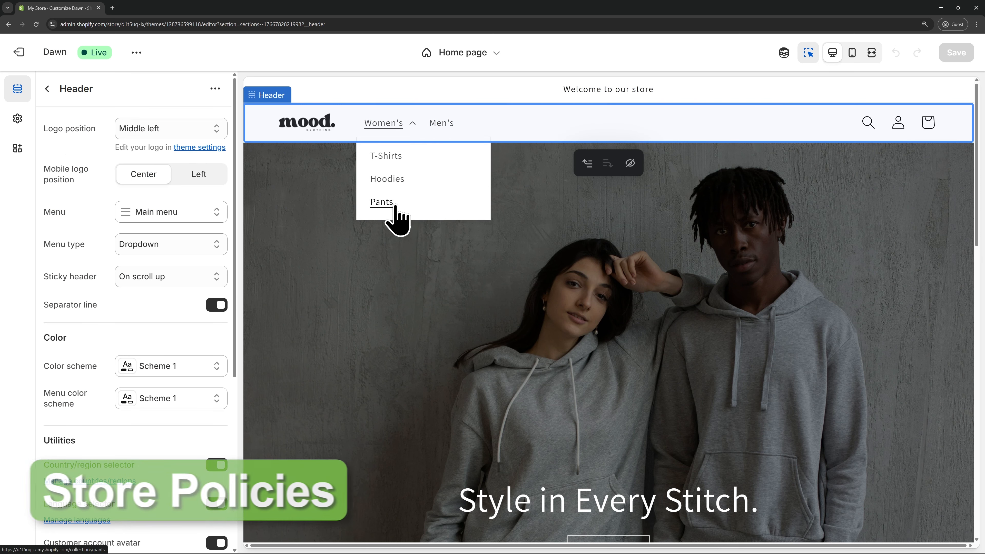
left_click(413, 130)
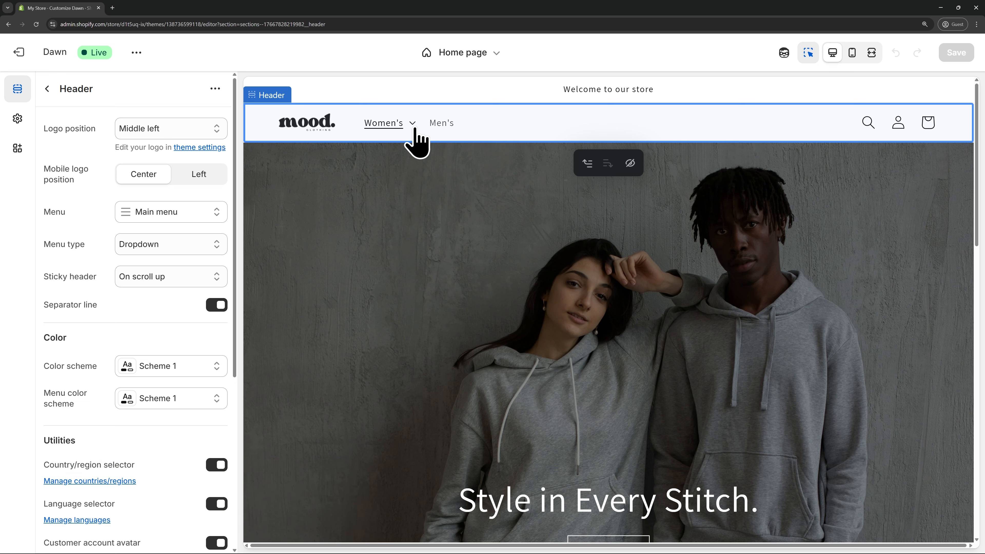
- Leave the theme editor and open the Policies page in the store settings
left_click(25, 55)
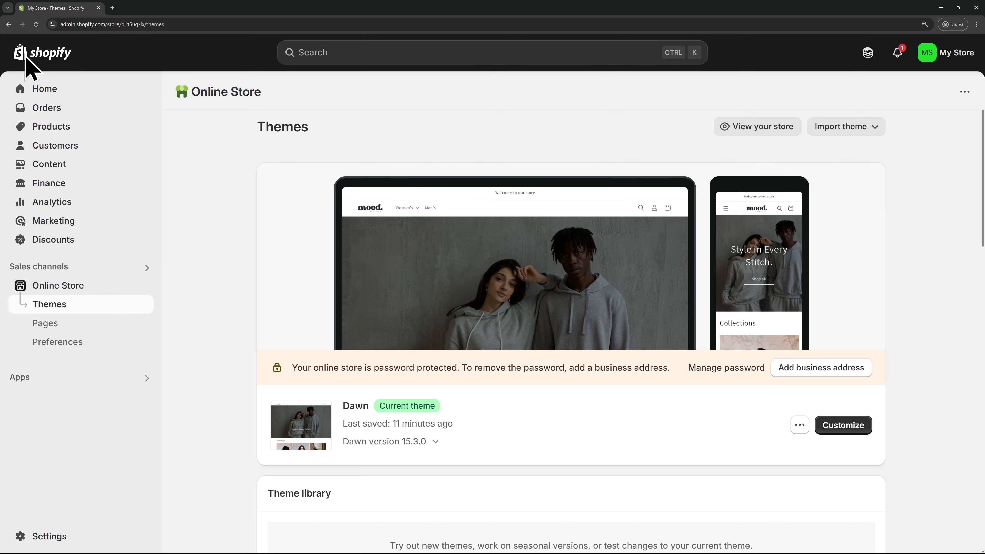
left_click(94, 541)
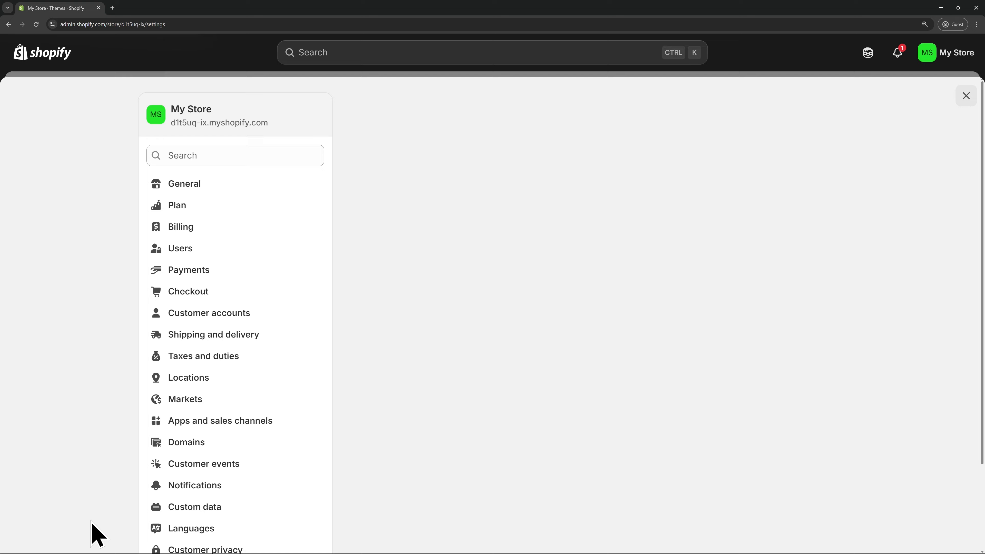
scroll(341, 464, "down", 5)
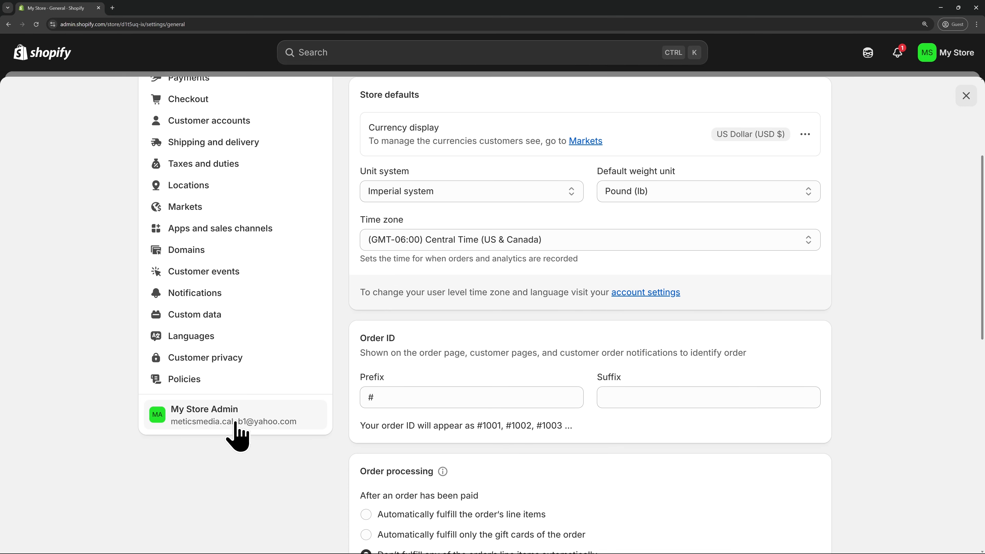
left_click(219, 392)
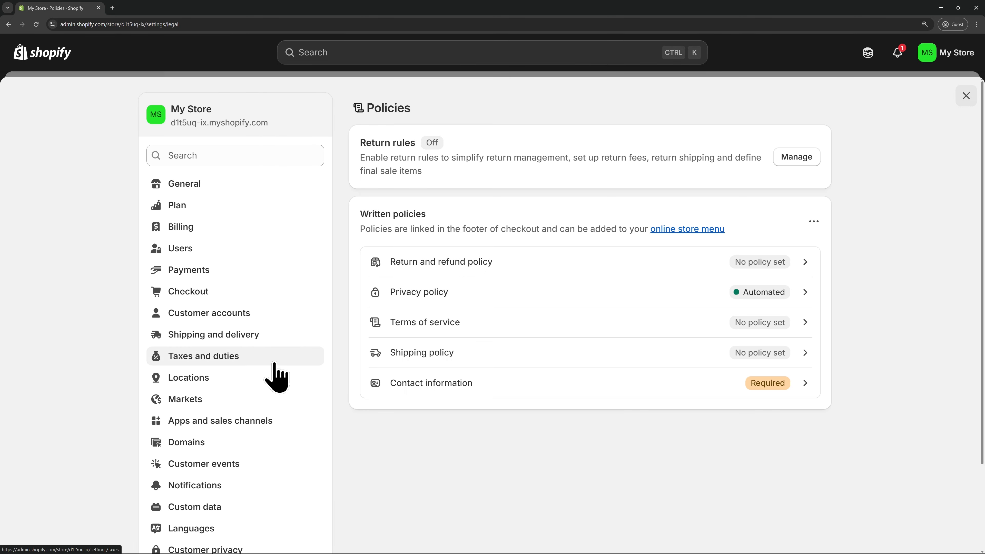
- Fill the Return and refund policy with the template text and publish it
left_click(507, 276)
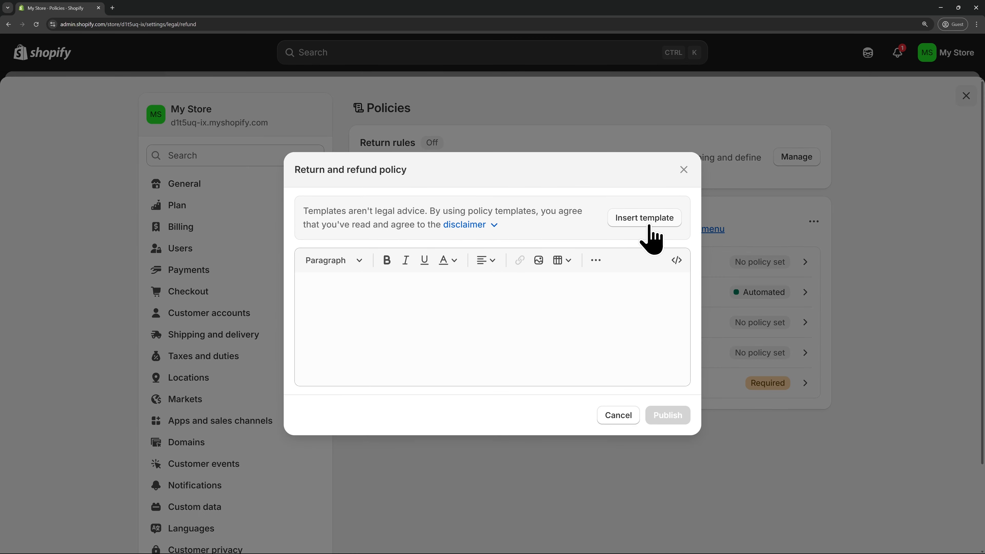
left_click(650, 228)
left_click(667, 518)
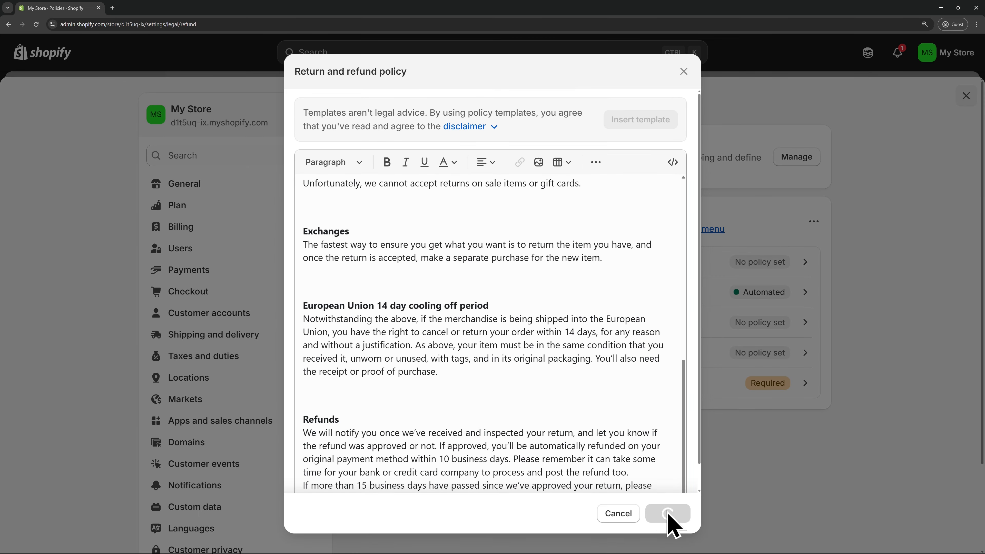
- Fill the Terms of service policy with the template text and publish it
left_click(745, 324)
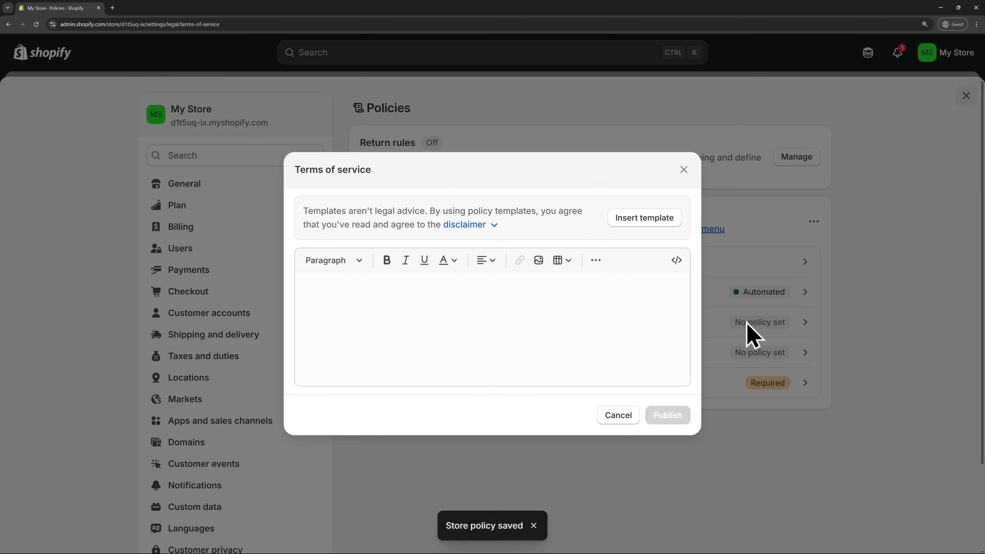
left_click(636, 218)
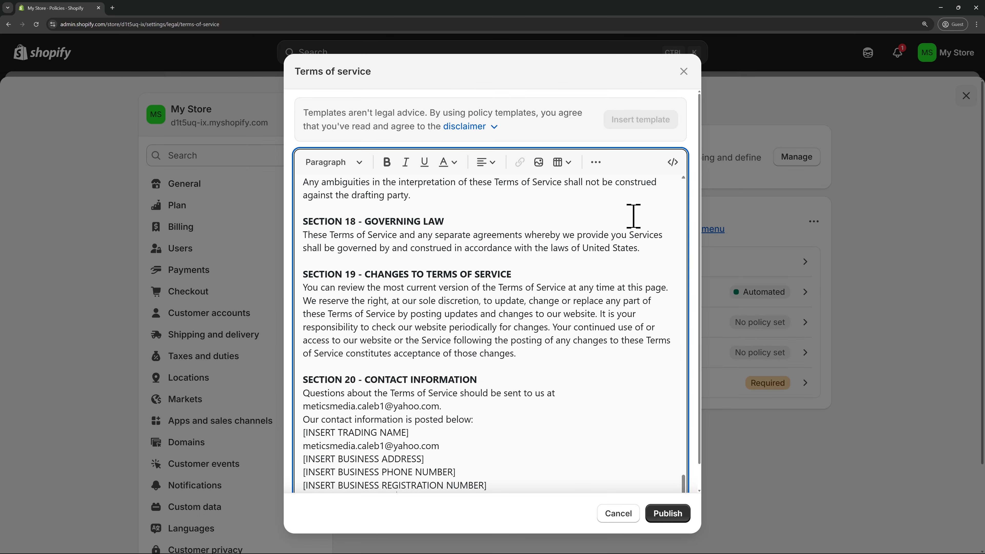
left_click(667, 513)
- Write "Enter your shipping policy here" as the Shipping policy text and publish it
left_click(747, 369)
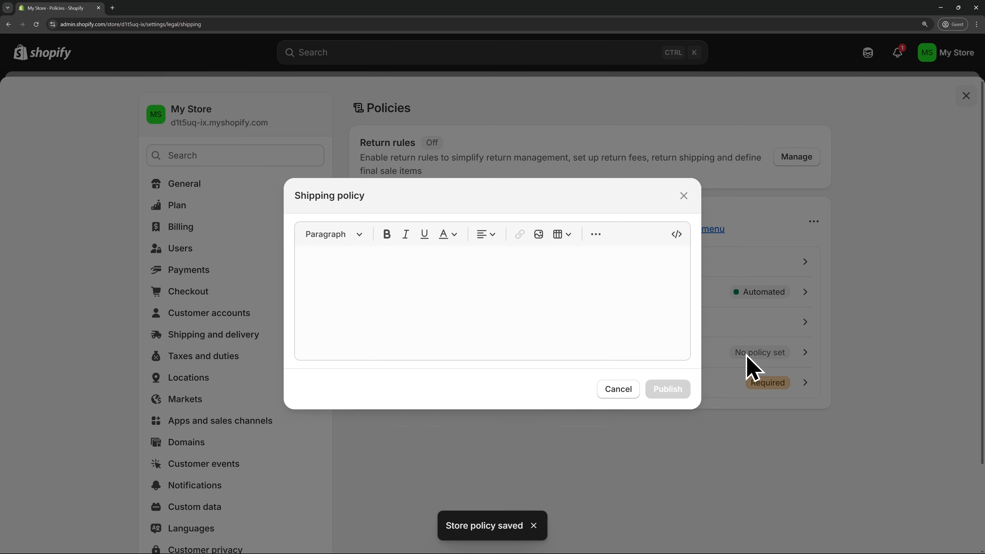
left_click(384, 263)
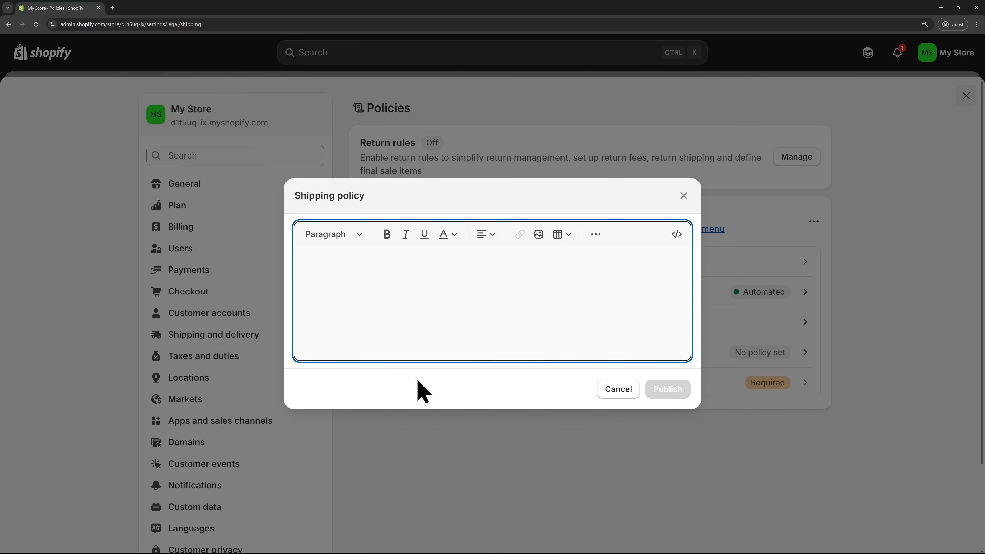
type("Enter your shipping policy here")
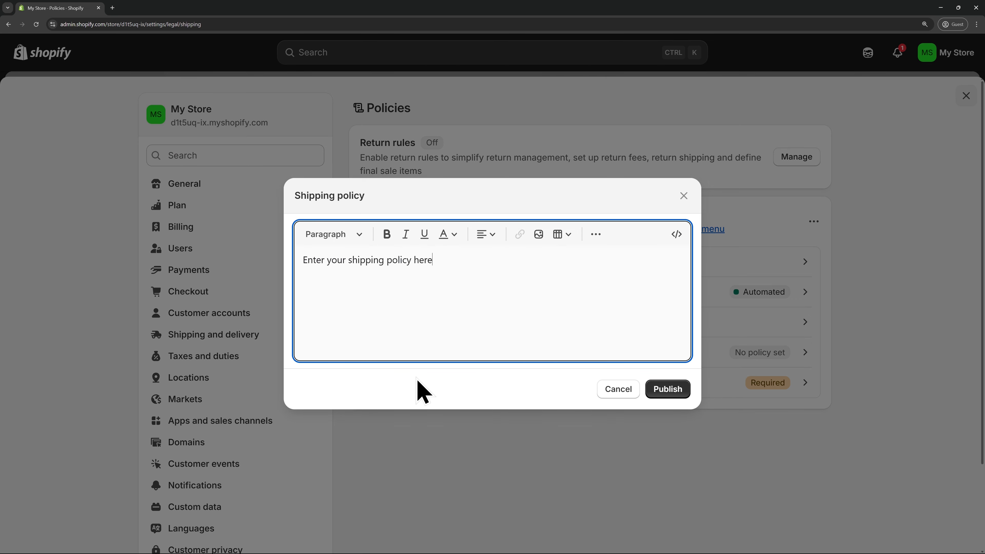
left_click(667, 389)
- Fill the Contact information policy with the template text and publish it
left_click(669, 388)
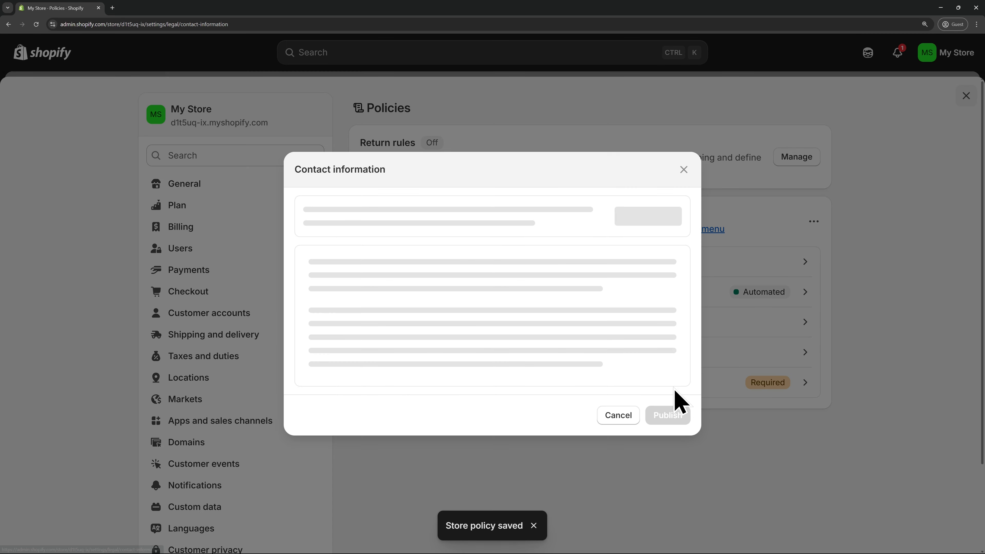
left_click(645, 206)
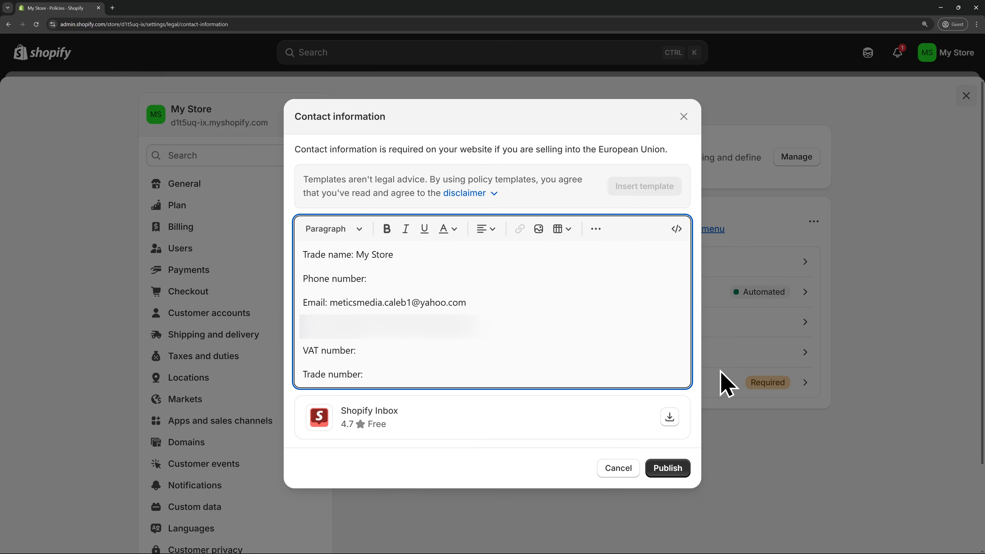
left_click(668, 471)
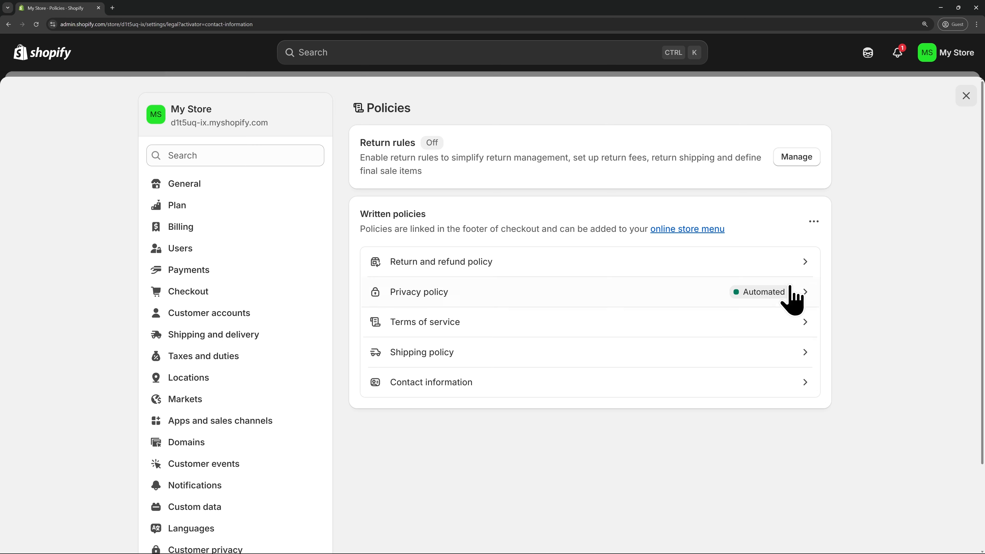
- Add Contact Information, Privacy Policy, Refund Policy, Shipping Policy and Terms of Service links to the Footer menu and save it
left_click(964, 102)
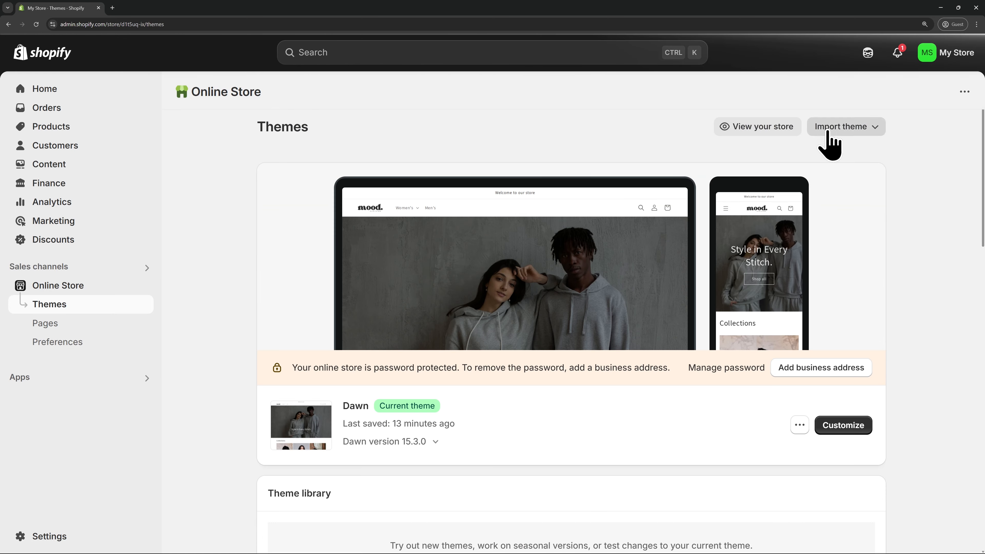
left_click(58, 166)
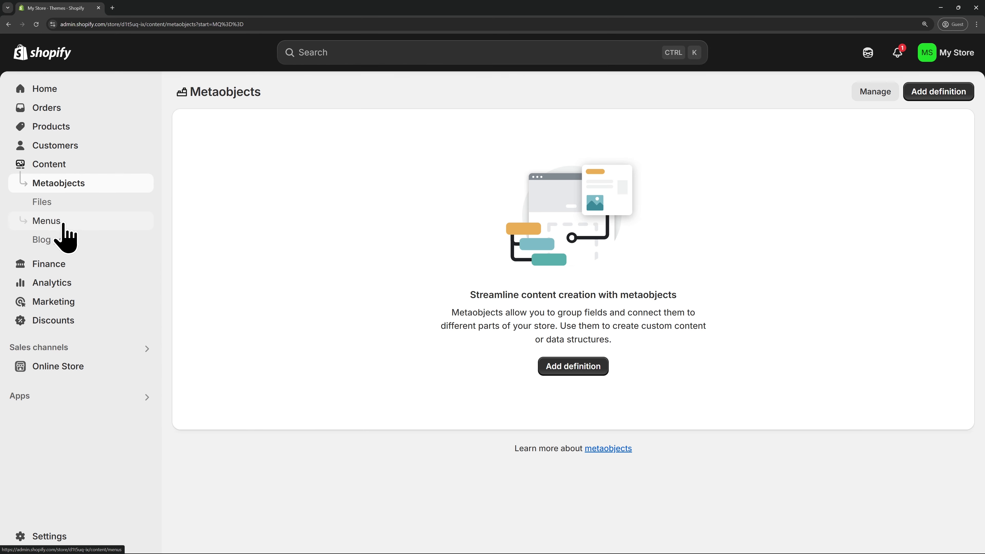
left_click(64, 227)
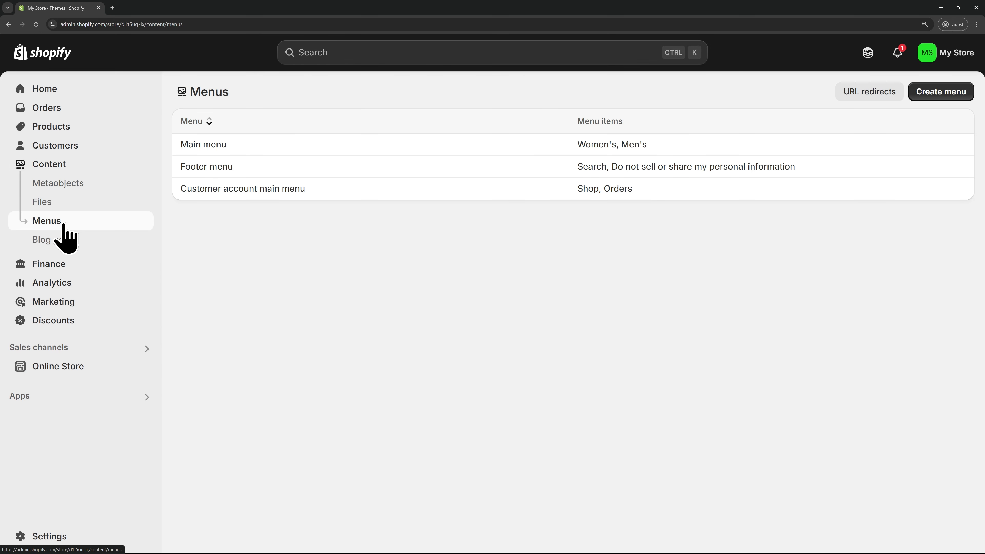
left_click(220, 171)
left_click(426, 310)
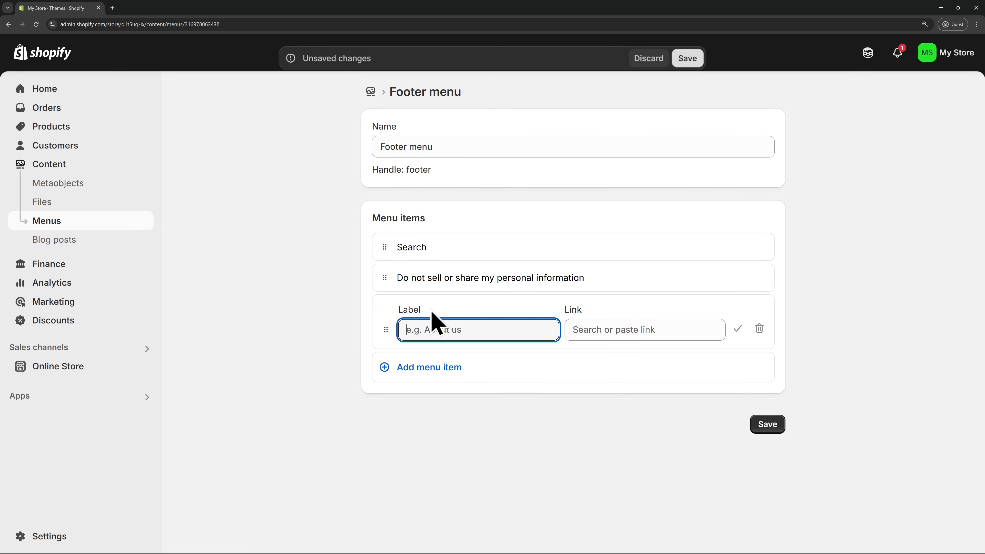
left_click(613, 330)
left_click(622, 309)
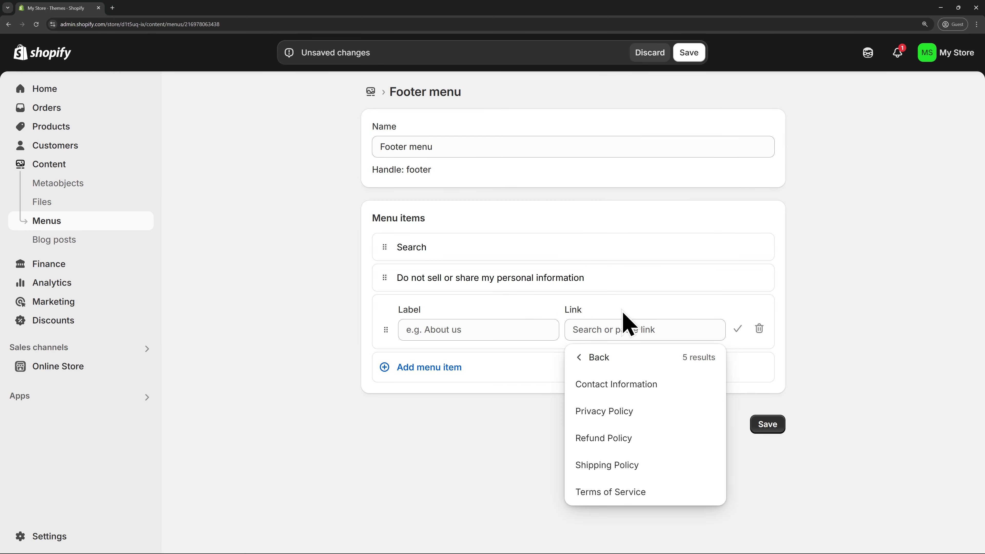
left_click(662, 392)
left_click(770, 521)
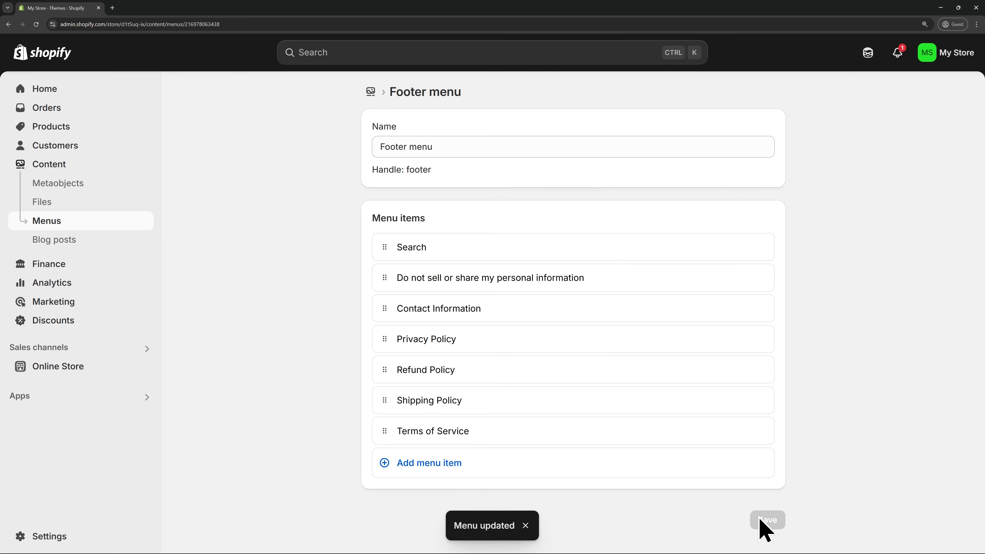
- Add a Menu block to the Footer section of the Dawn theme's home page and save the theme
left_click(78, 367)
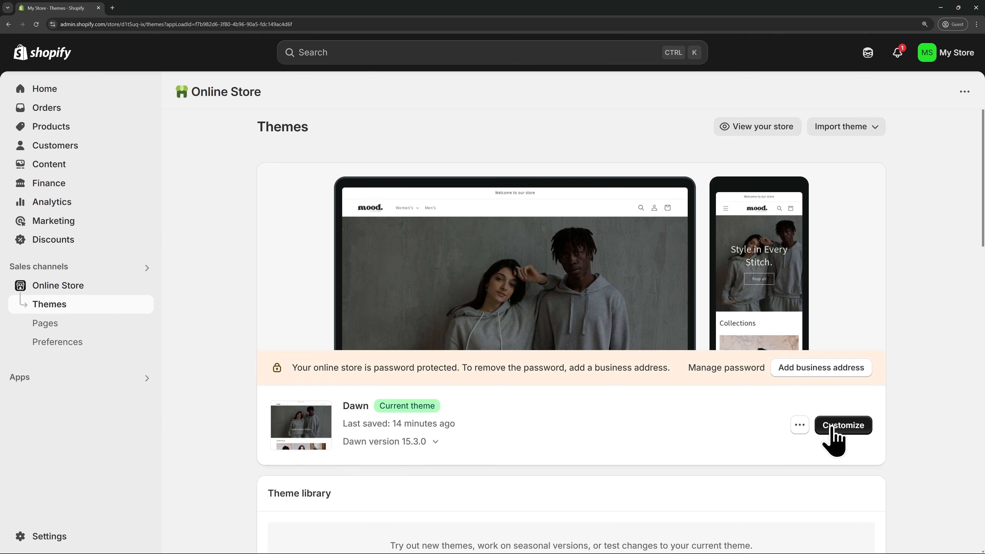
left_click(834, 425)
scroll(837, 440, "down", 15)
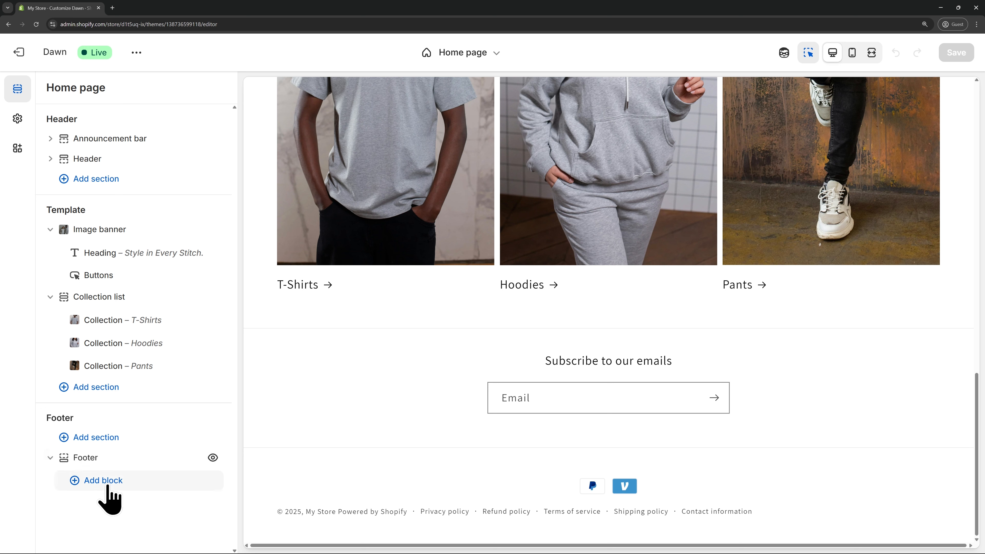
left_click(105, 481)
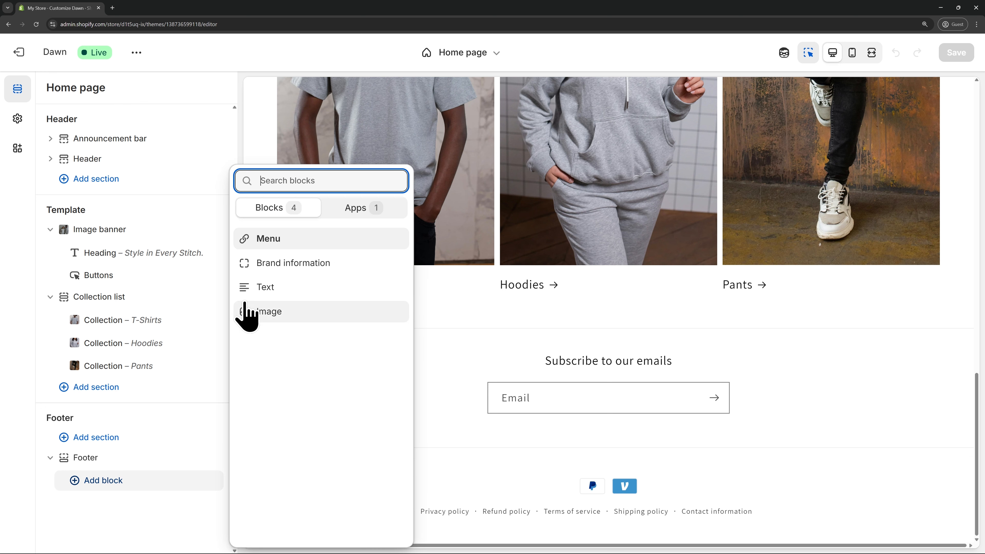
left_click(290, 247)
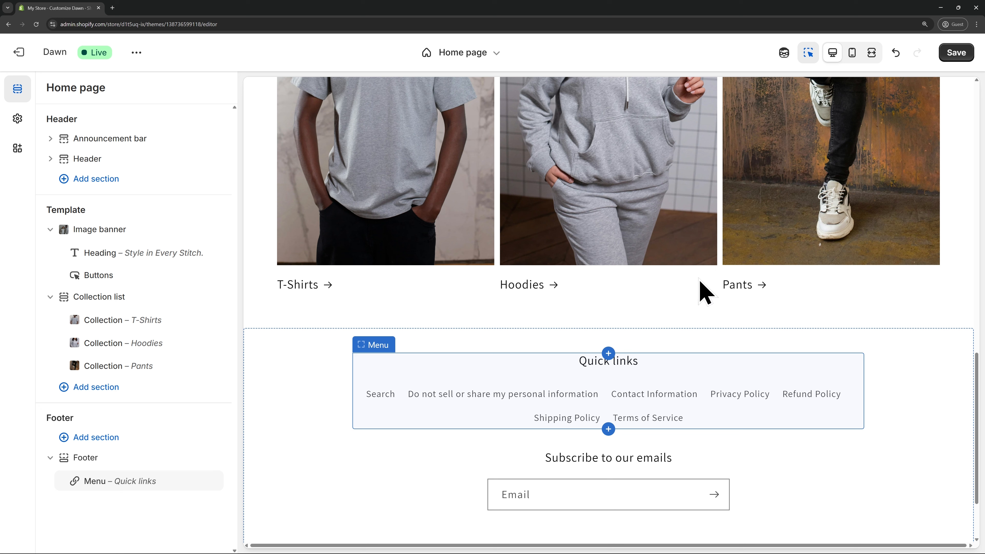
left_click(953, 57)
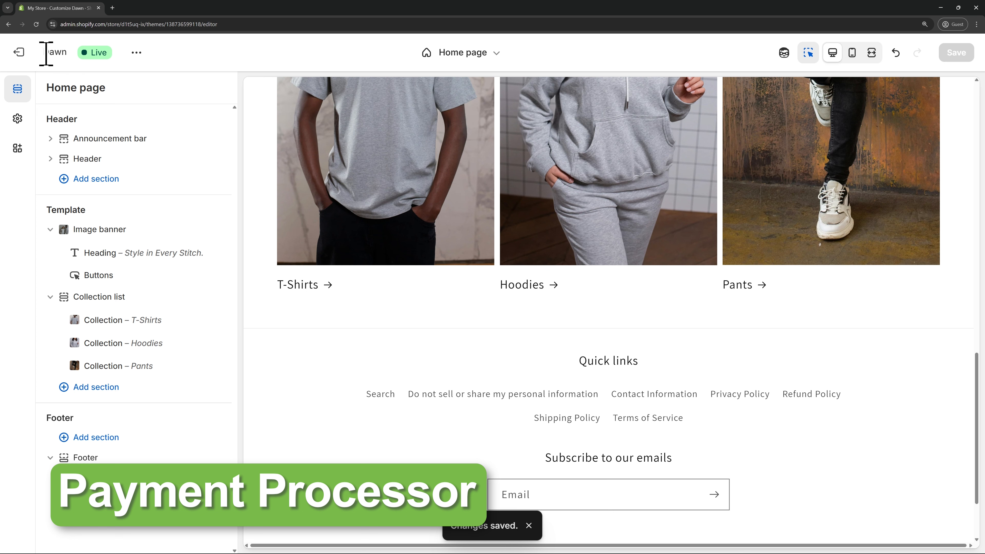
- Leave the theme editor and review the store's Payments settings and the General shipping rates profile
left_click(27, 55)
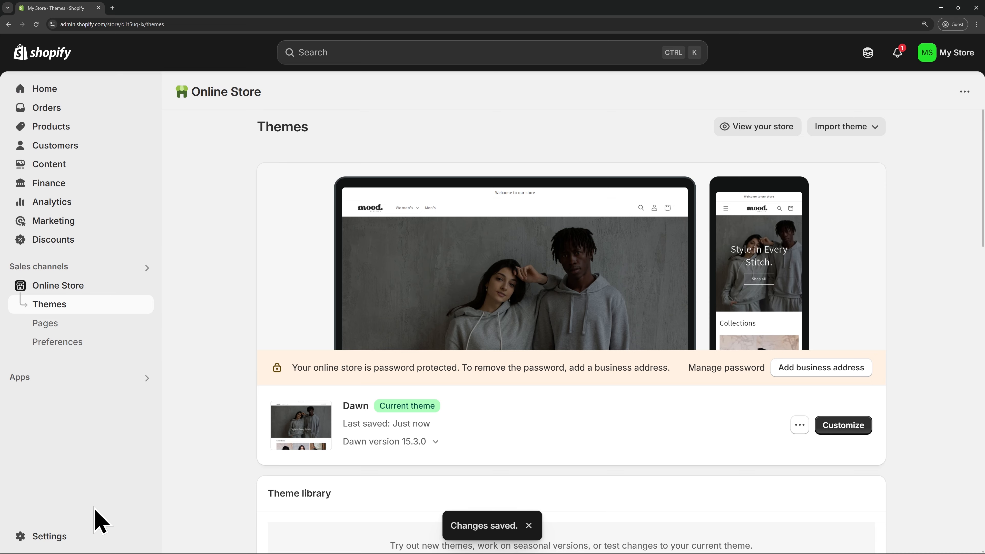
left_click(74, 538)
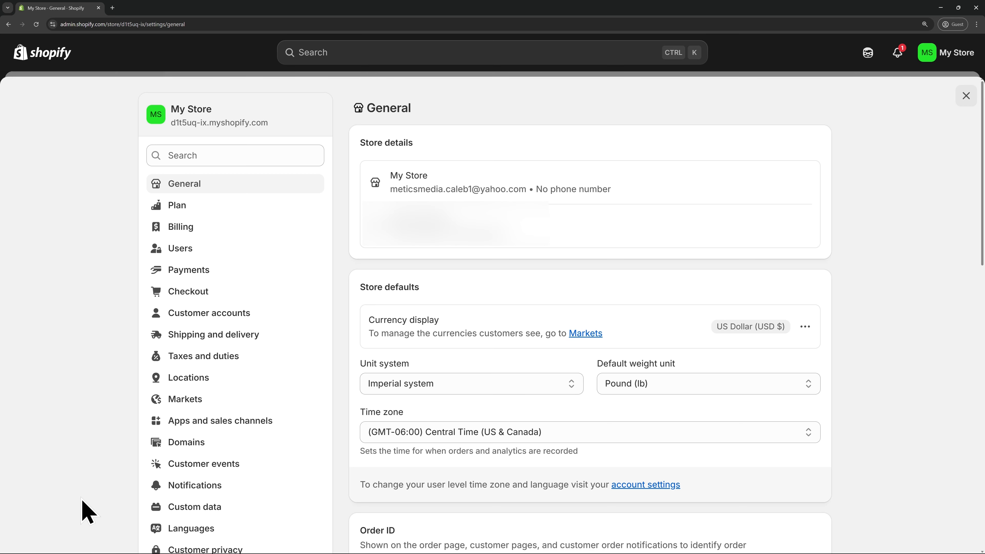
left_click(203, 274)
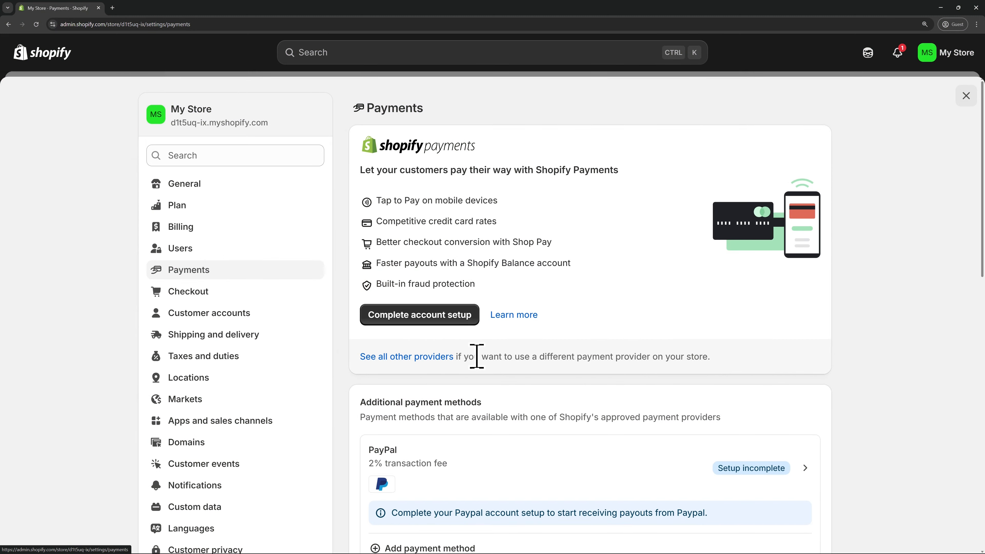
scroll(543, 380, "down", 3)
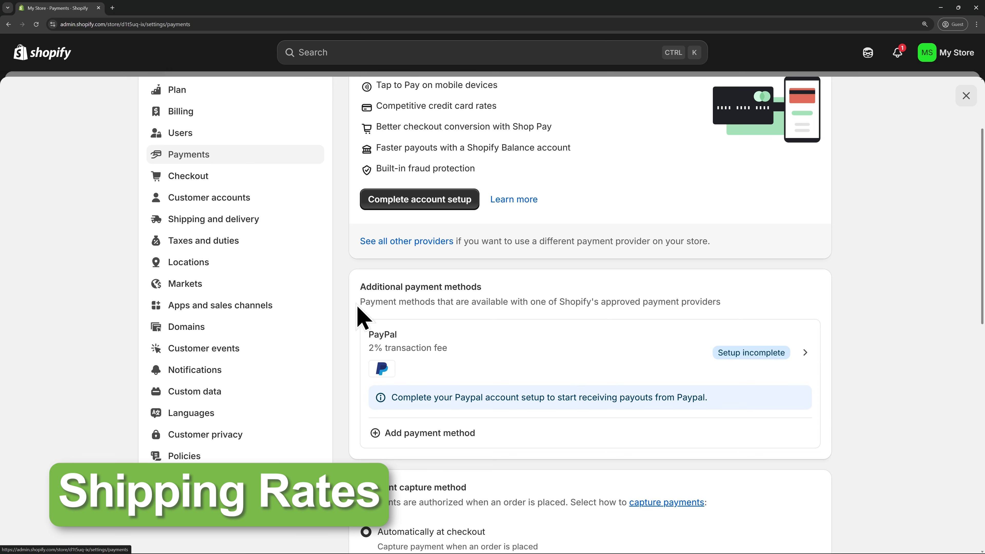
left_click(220, 229)
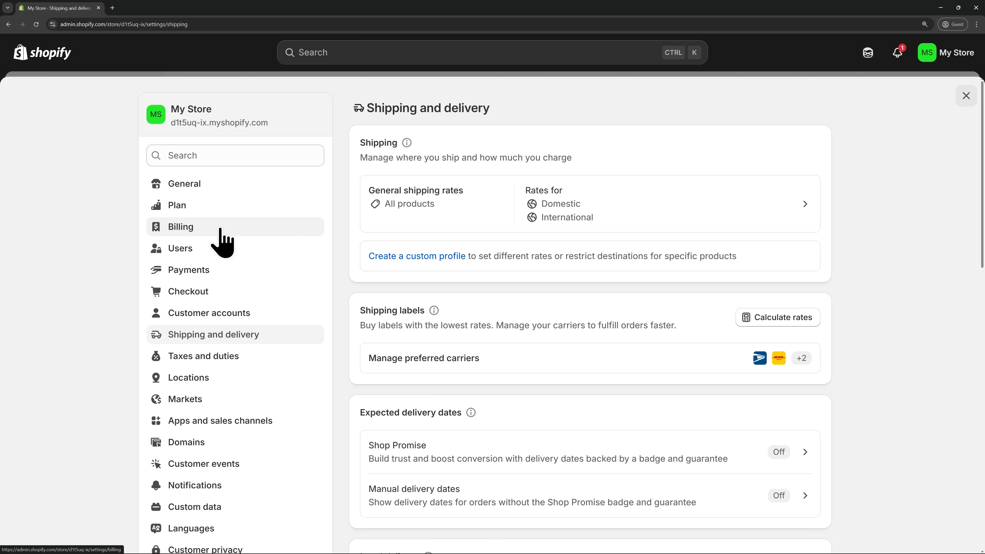
left_click(481, 205)
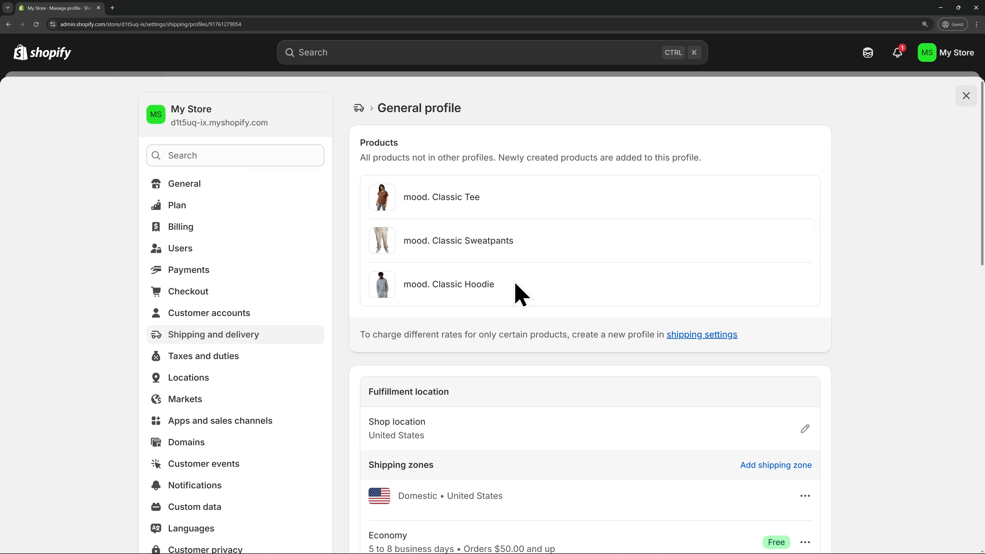
- Check the store profile form in the General settings and the regional settings under Taxes and duties
left_click(226, 190)
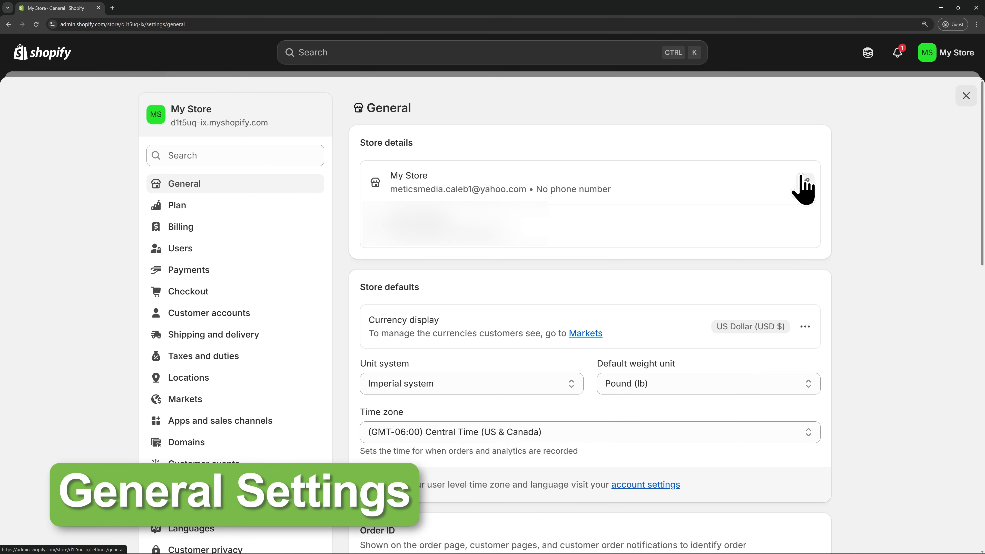
left_click(805, 182)
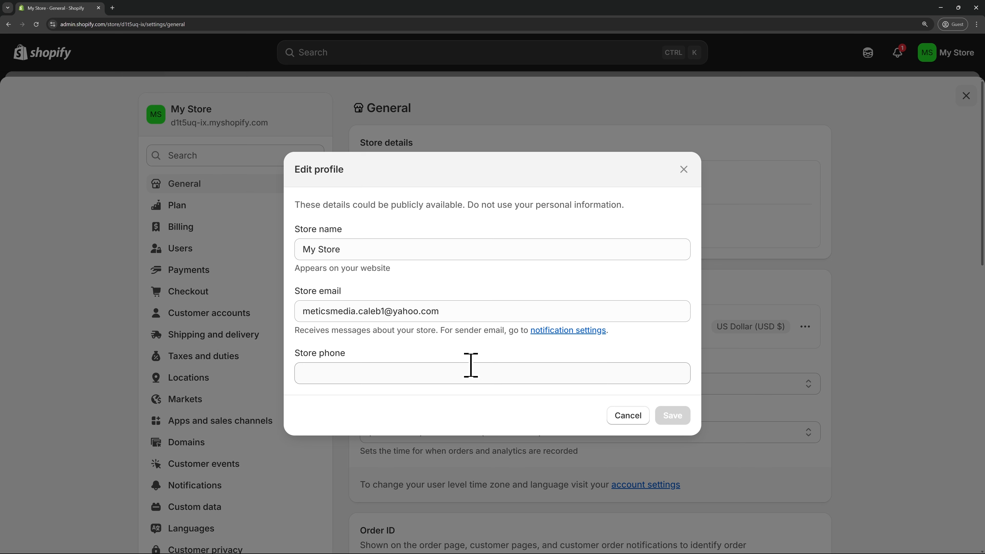
left_click(684, 169)
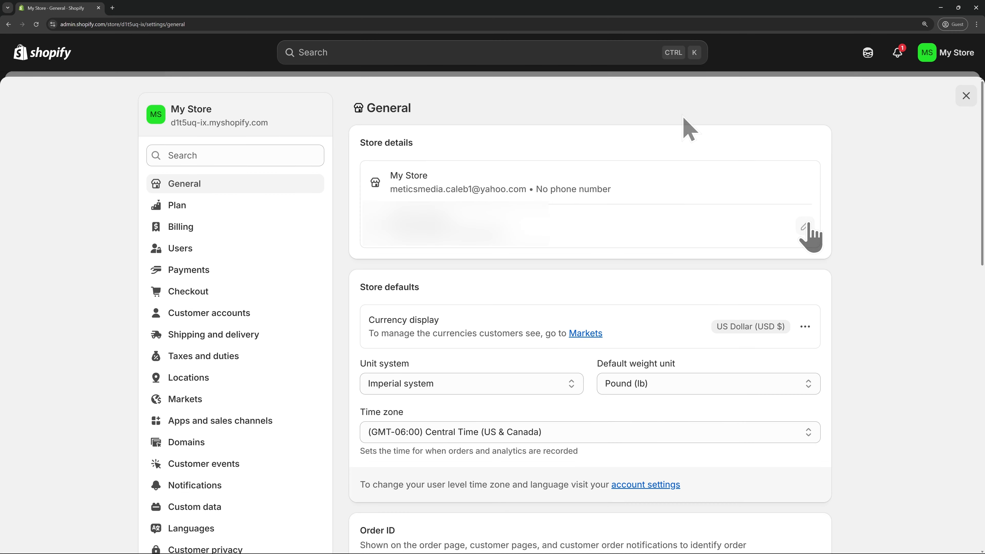
left_click(246, 356)
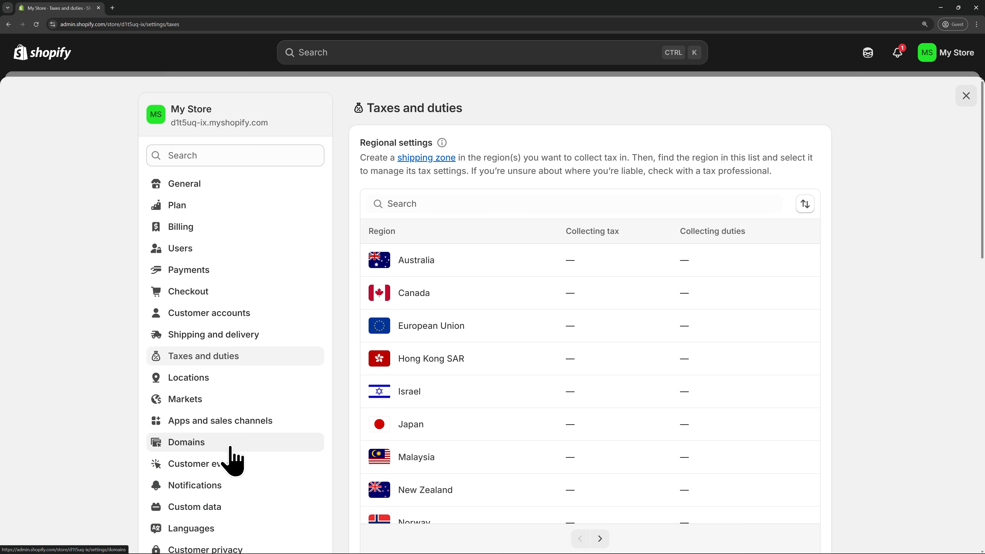
- Search for the new domain moodclothing.store in the Domains settings
left_click(233, 460)
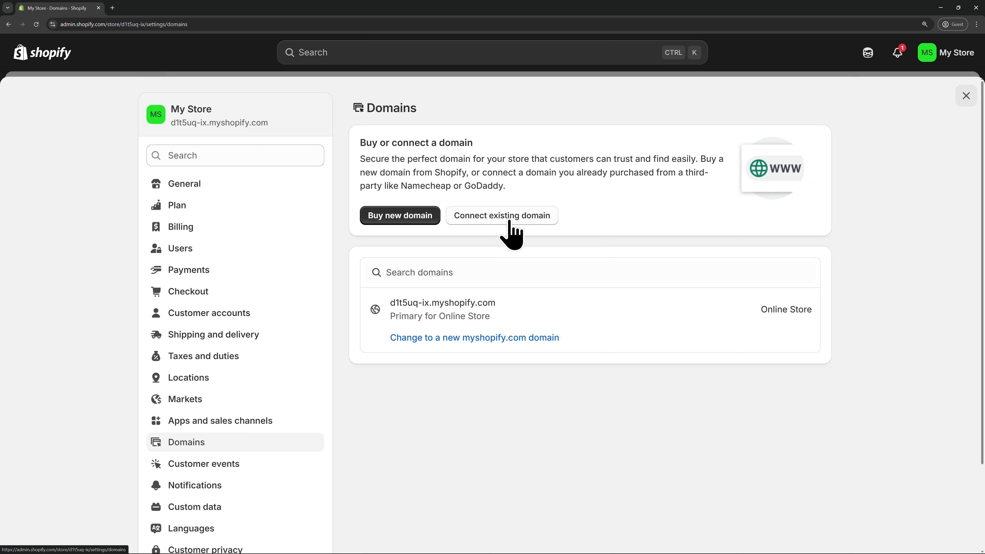
left_click(391, 220)
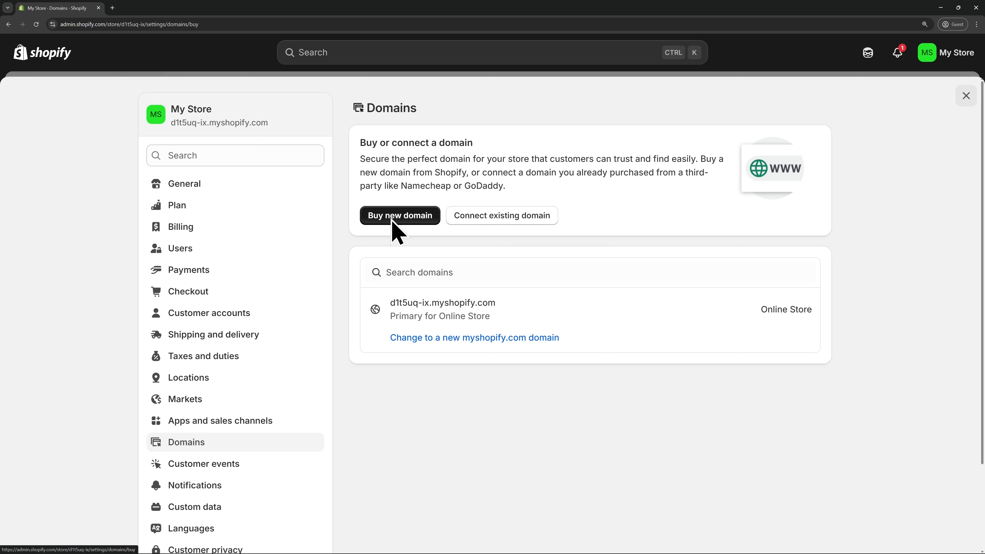
left_click(447, 177)
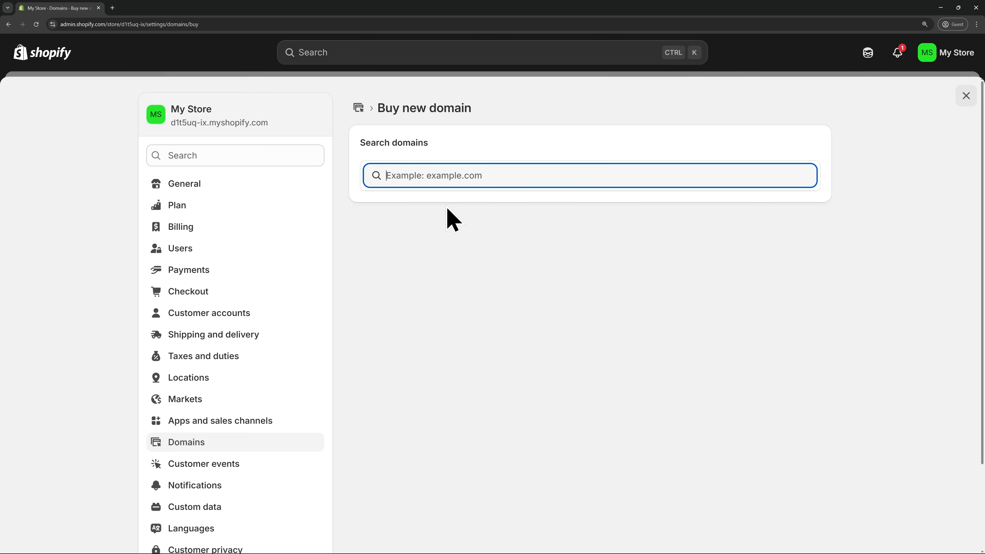
type("moodclothing.store")
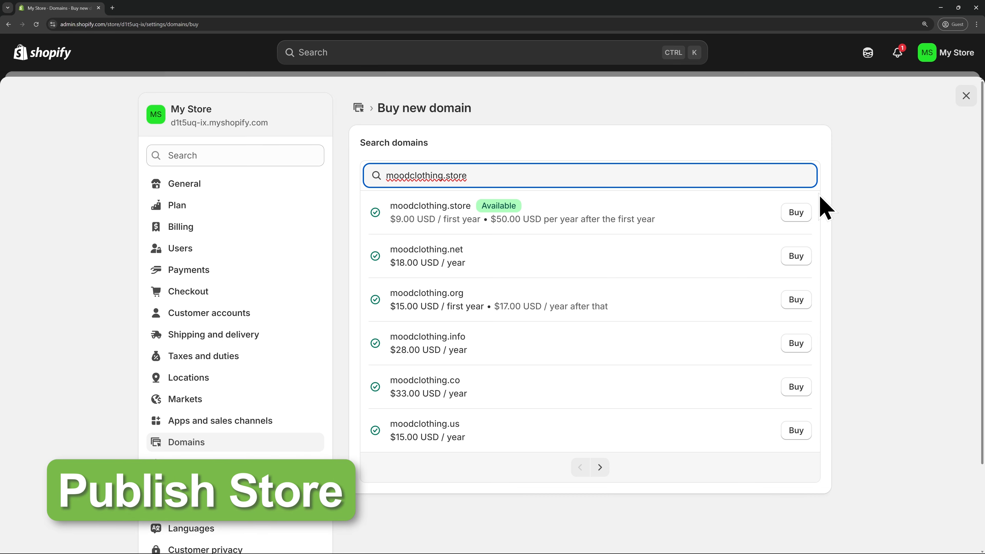
- Close the settings and remove the online store's password protection to publish the store
left_click(962, 99)
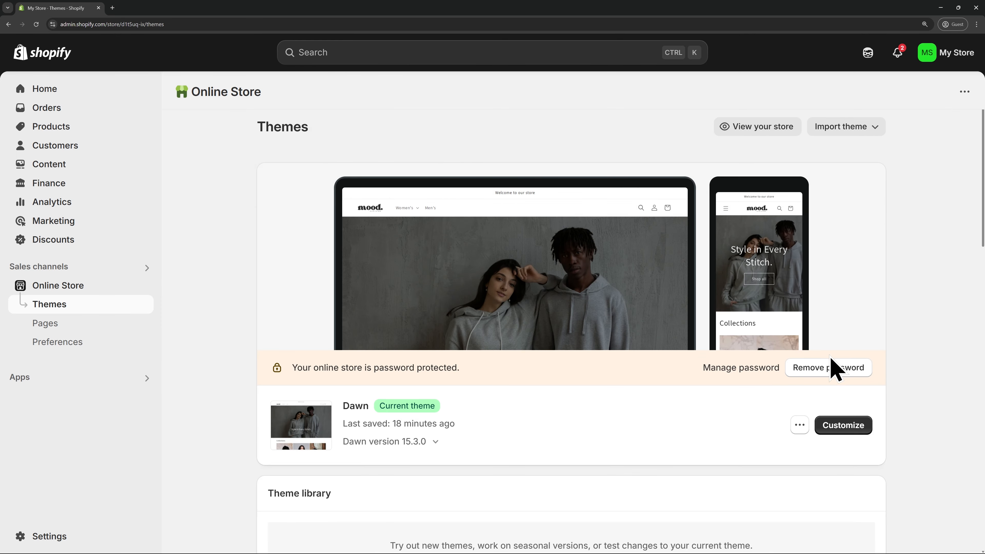
left_click(828, 373)
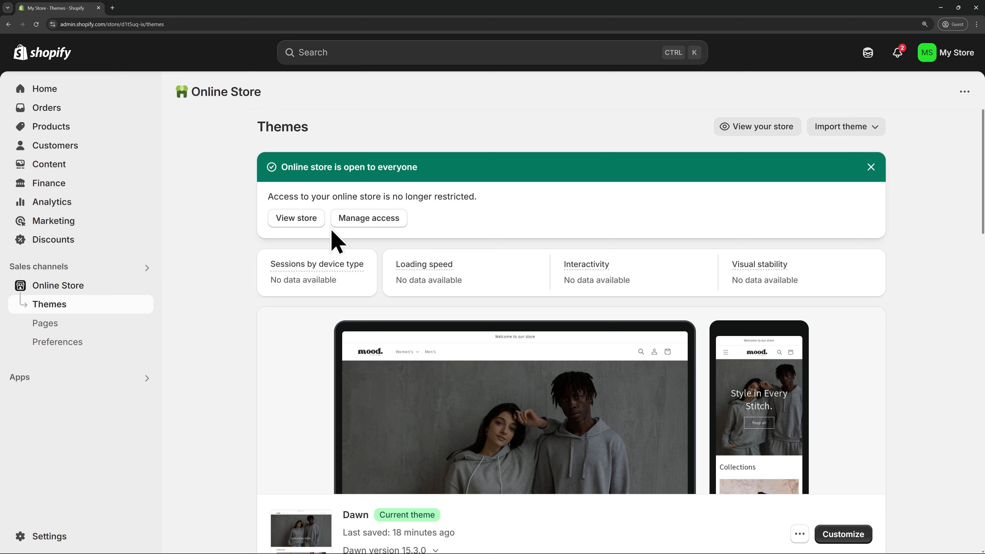
- Open the published online store and review its home page from the hero banner to the Collections section
left_click(303, 229)
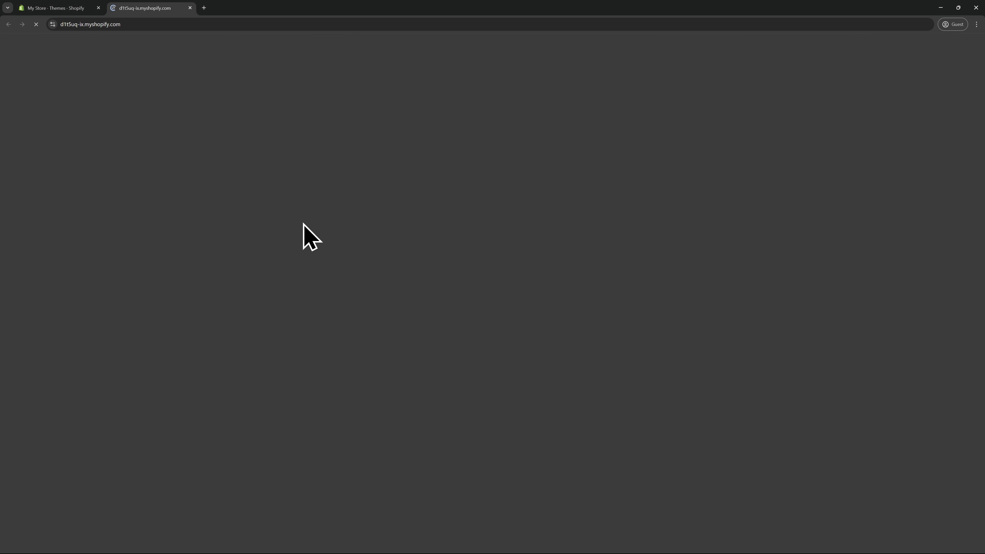
scroll(489, 277, "down", 1)
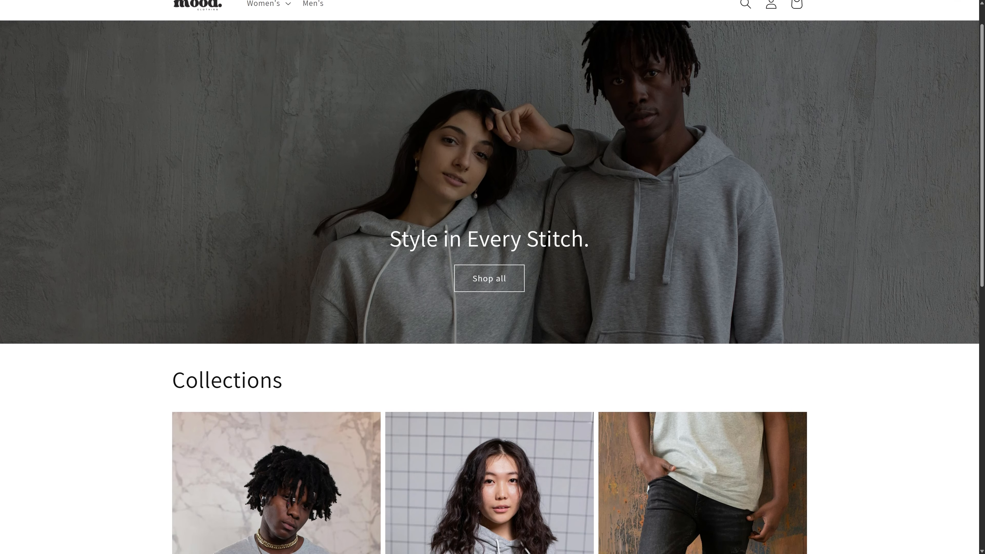
scroll(489, 277, "down", 1)
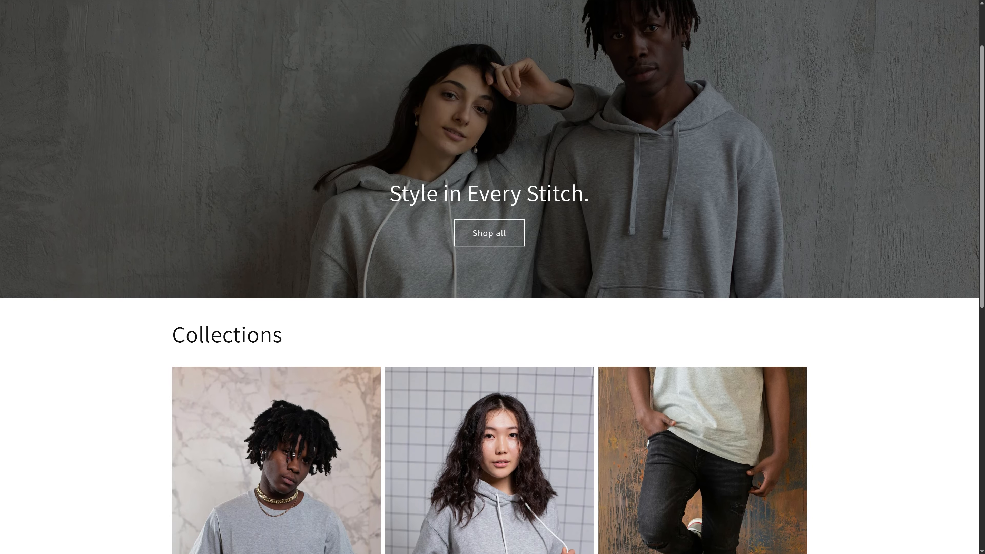
scroll(490, 277, "down", 1)
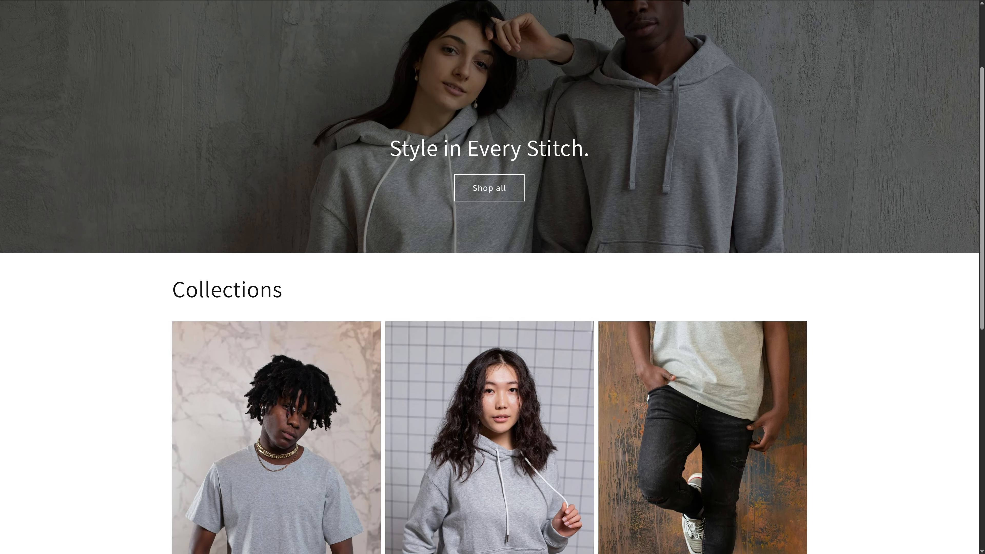
scroll(489, 277, "down", 1)
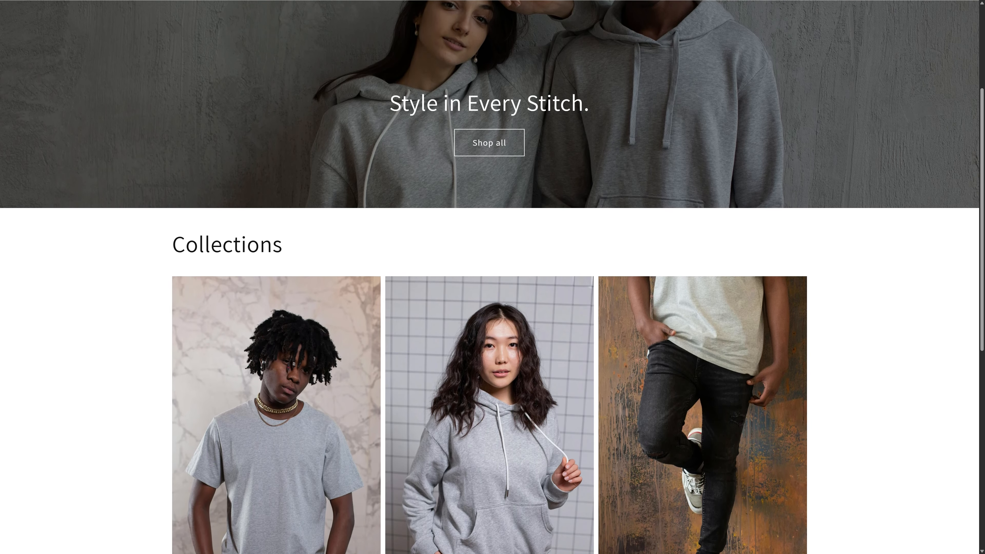
scroll(493, 277, "down", 3)
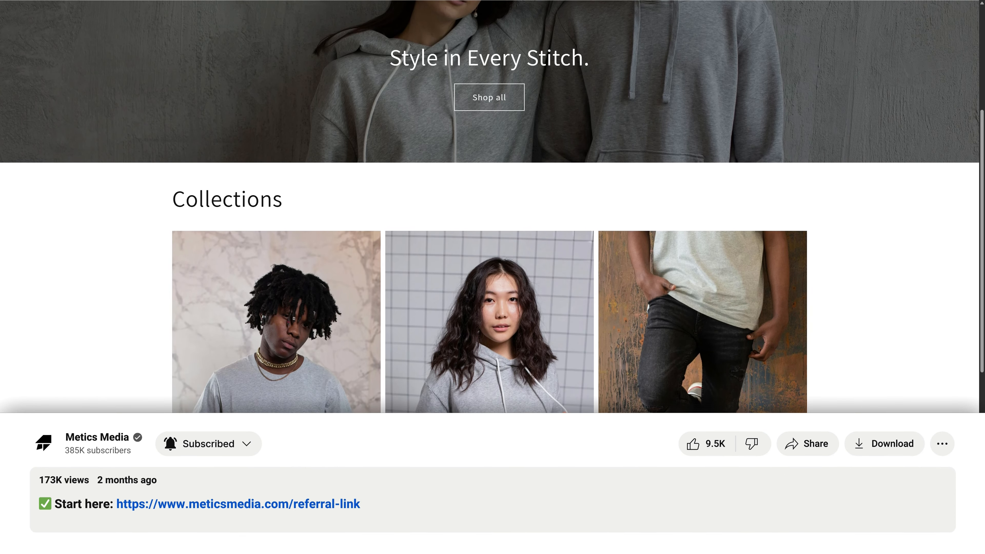